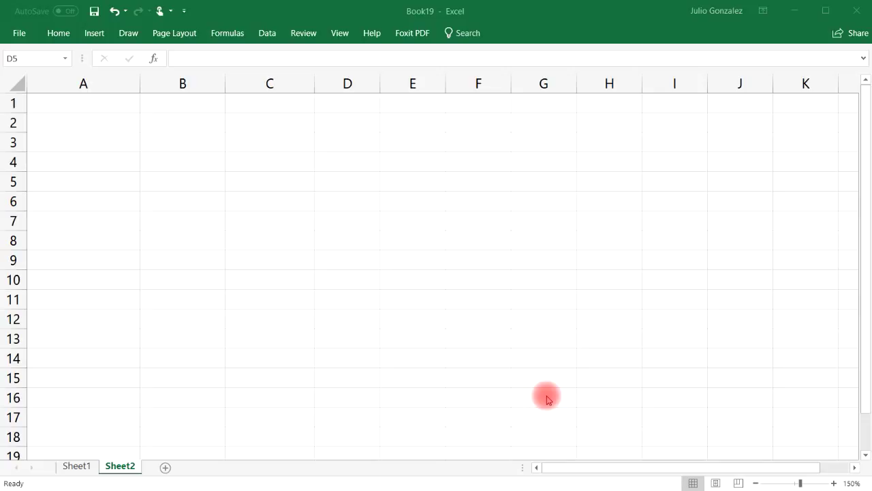
# Select cell B5 and bring up the Data ribbon
pyautogui.click(186, 175)
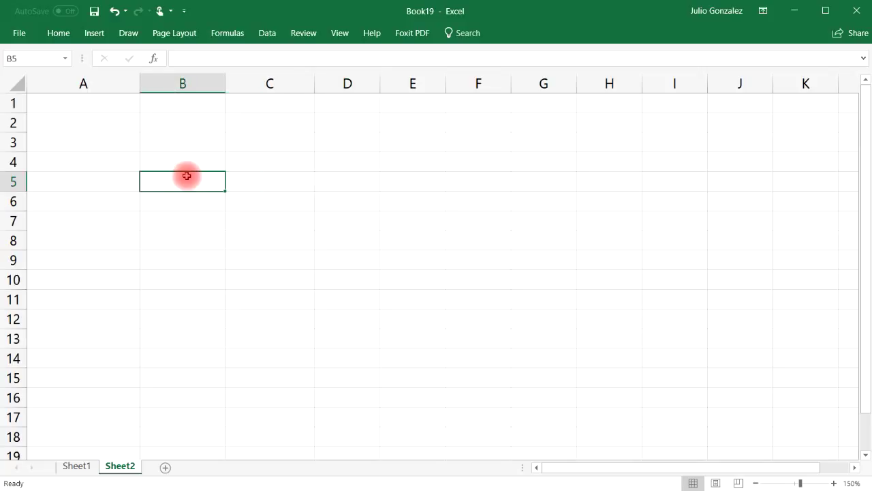
pyautogui.click(265, 35)
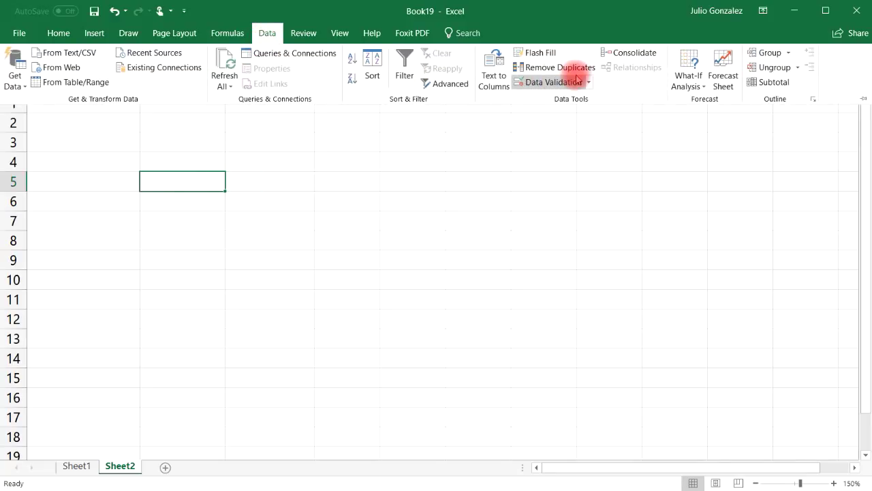
# Give B5 a Data Validation rule: Whole number between minimum 1 and maximum 10
pyautogui.click(590, 83)
pyautogui.click(565, 95)
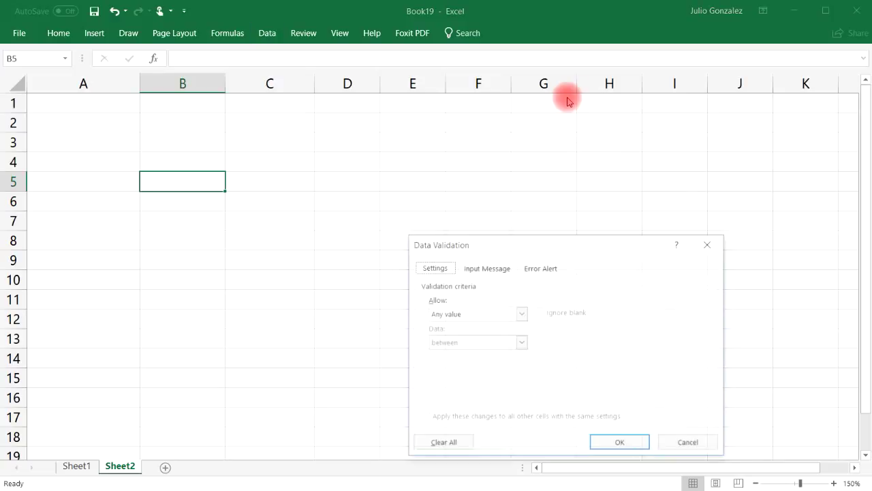
pyautogui.click(518, 313)
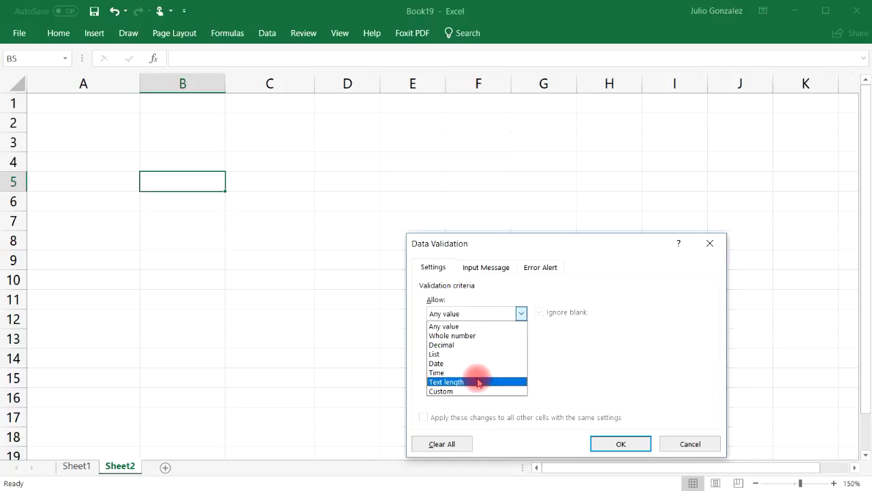
pyautogui.click(479, 335)
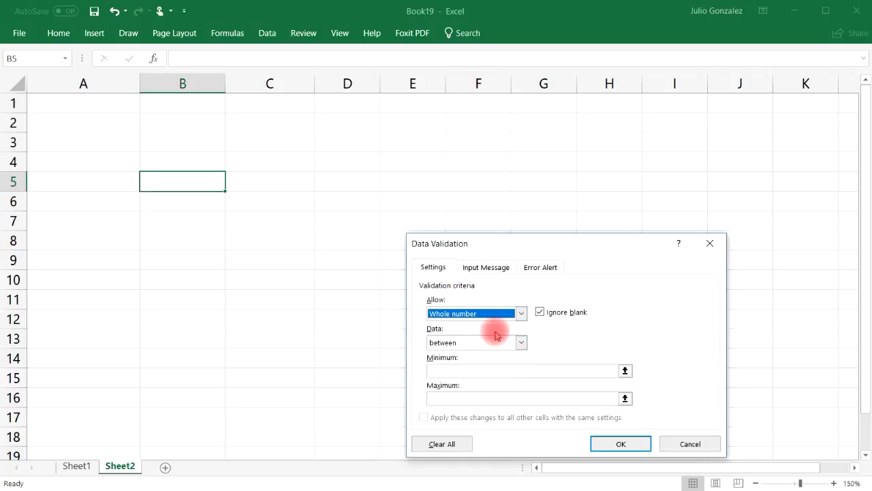
pyautogui.click(506, 373)
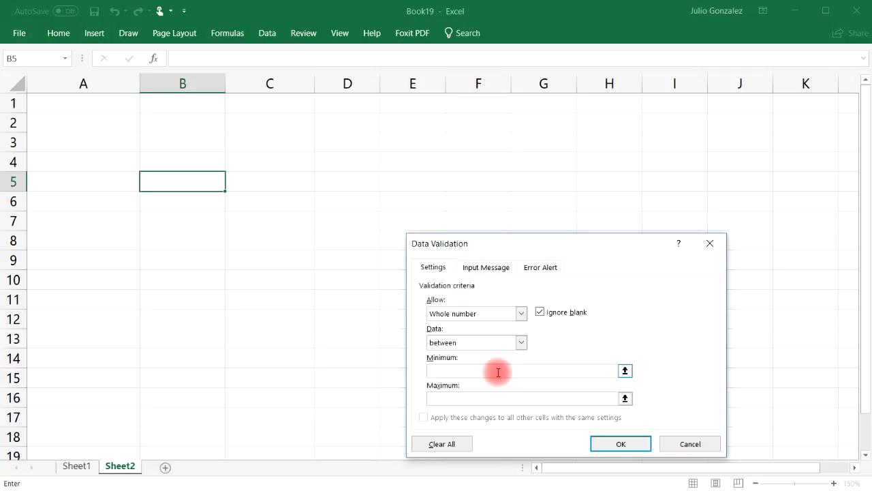
pyautogui.write('1')
pyautogui.click(487, 398)
pyautogui.write('10')
pyautogui.click(623, 444)
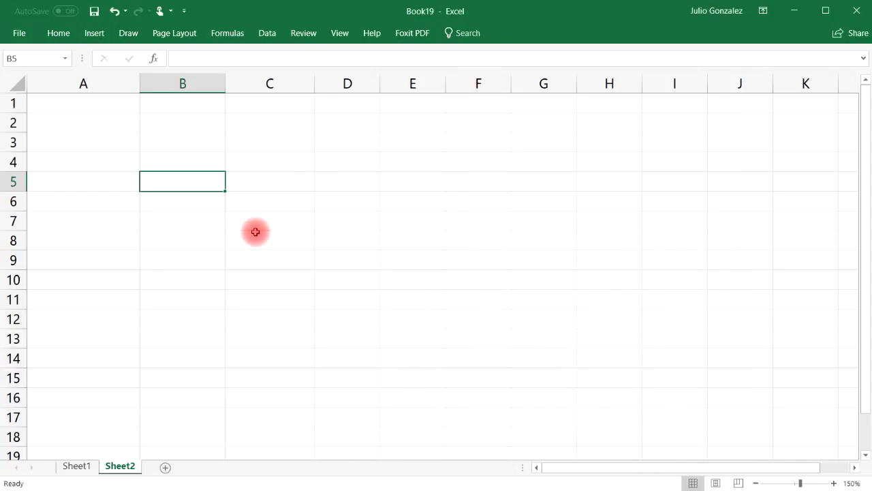
pyautogui.doubleClick(183, 182)
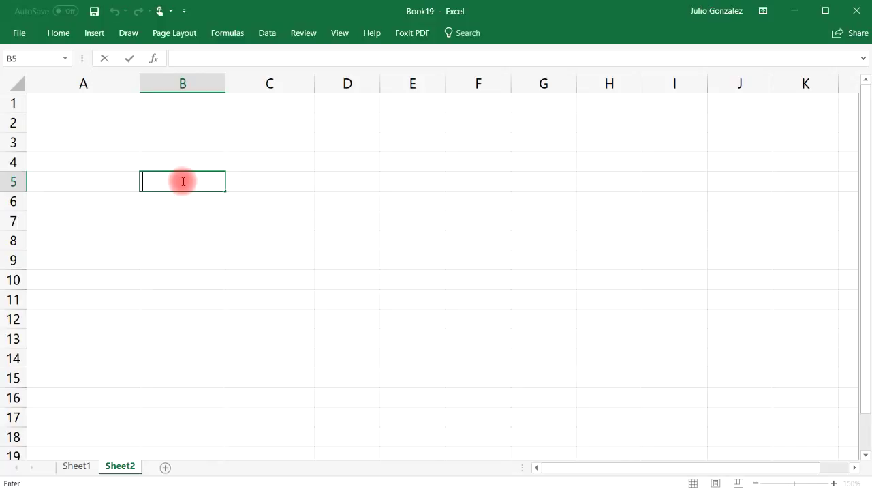
pyautogui.write('5')
pyautogui.click(194, 220)
pyautogui.click(185, 181)
pyautogui.write('1')
pyautogui.press('Return')
pyautogui.click(200, 183)
pyautogui.doubleClick(203, 182)
pyautogui.write('0')
pyautogui.click(201, 215)
pyautogui.click(202, 183)
pyautogui.write('7')
pyautogui.press('Return')
pyautogui.click(210, 182)
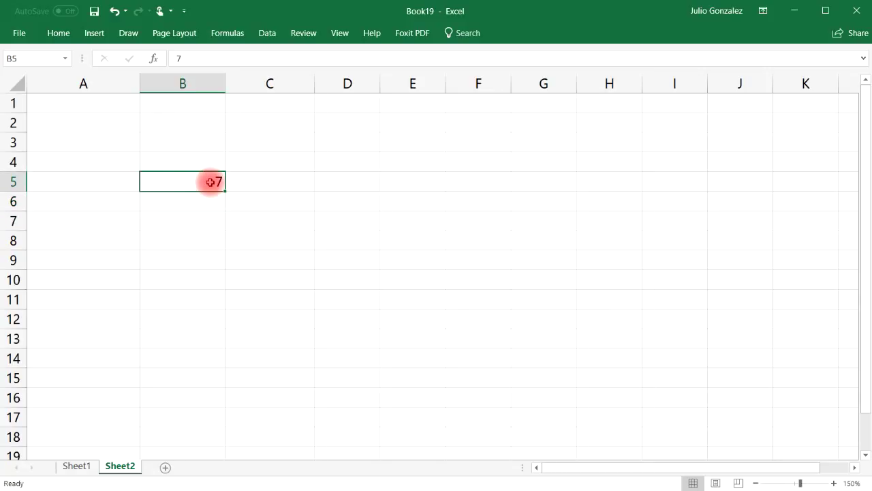
pyautogui.write('18')
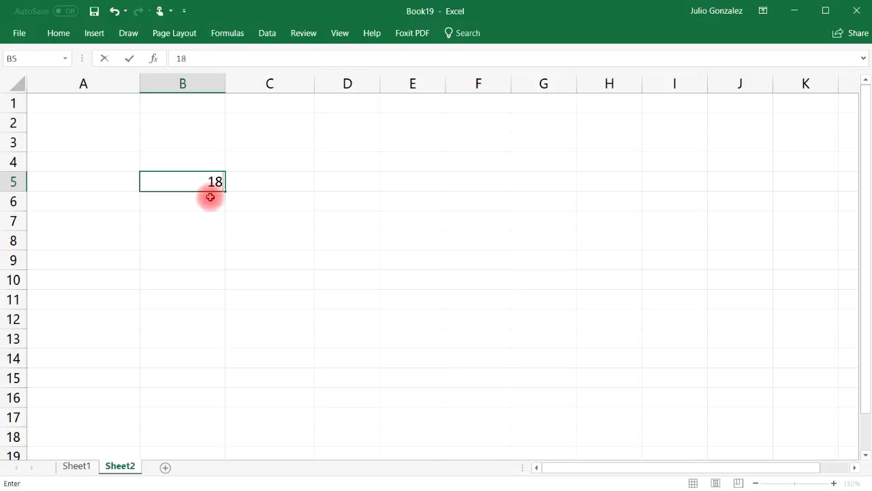
pyautogui.press('Return')
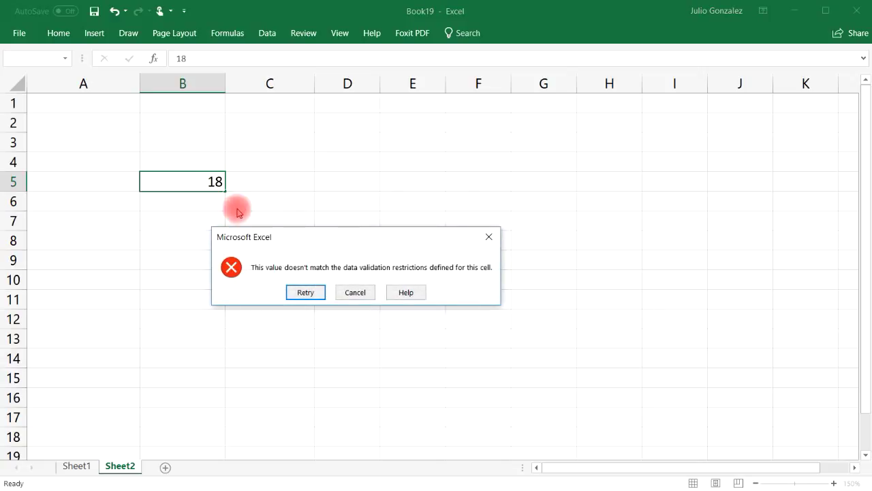
pyautogui.click(355, 291)
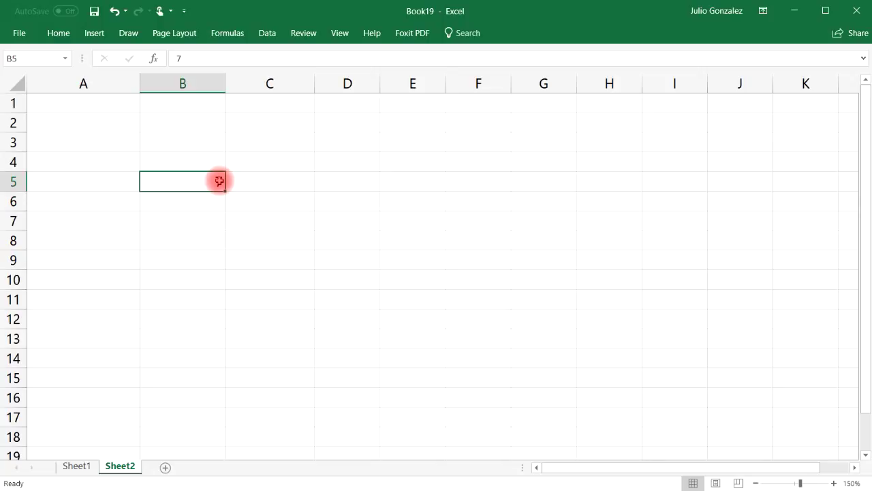
pyautogui.press('Delete')
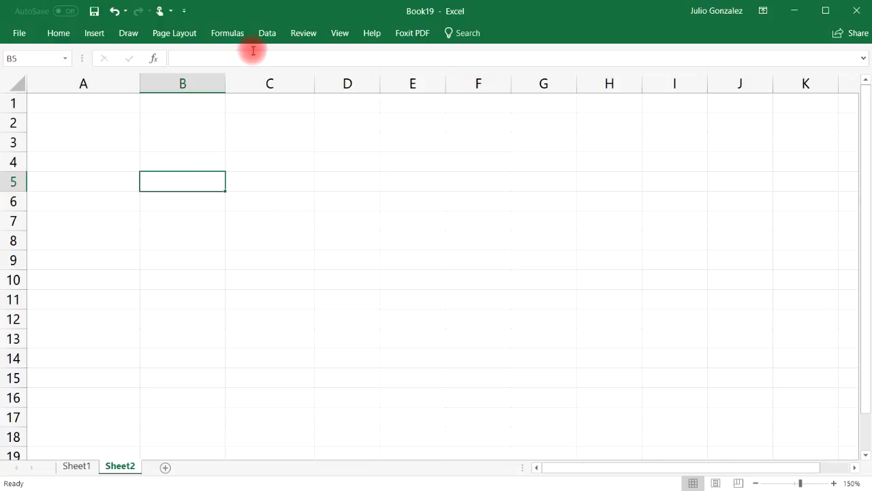
# Set B5's validation error alert message to 'Select a number between 1 and 10'
pyautogui.click(255, 40)
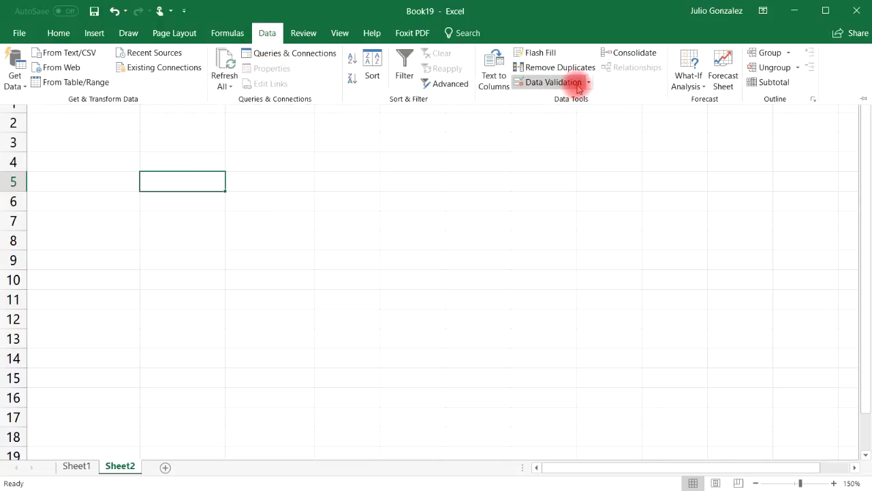
pyautogui.click(578, 88)
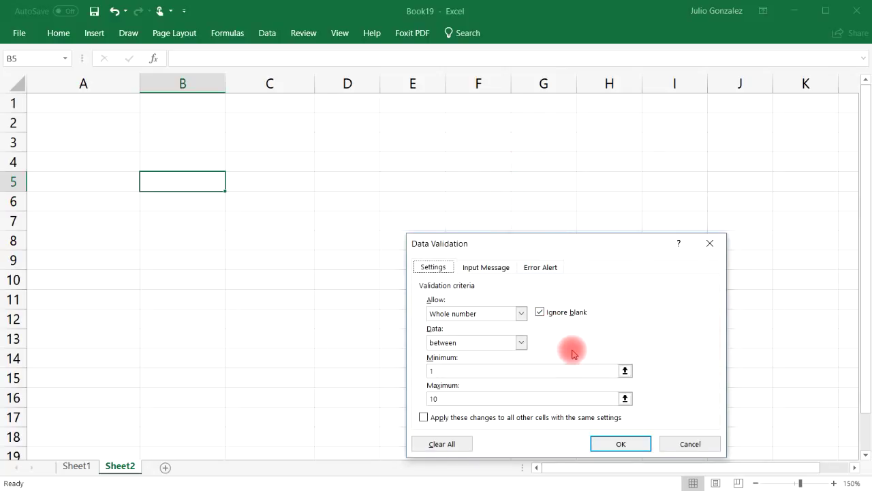
pyautogui.click(546, 269)
pyautogui.click(593, 368)
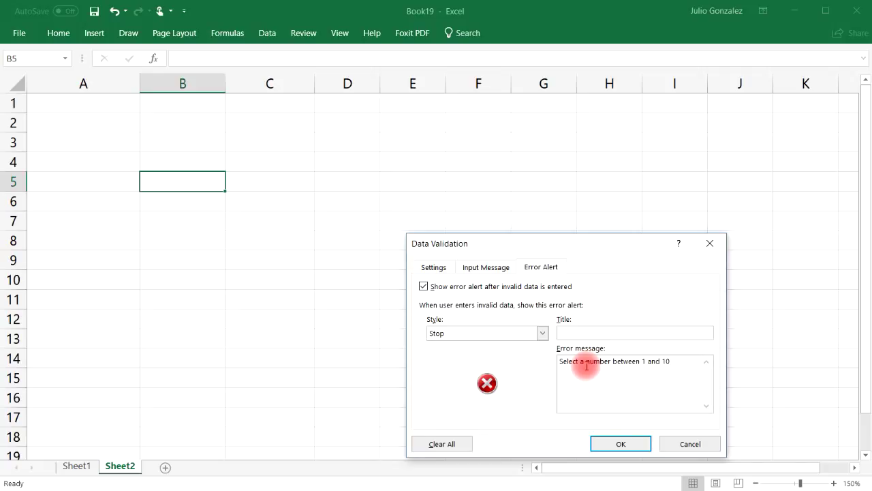
pyautogui.click(628, 444)
# Enter 9 in B5 as an allowed value, then reselect B5
pyautogui.click(213, 207)
pyautogui.click(205, 177)
pyautogui.write('9')
pyautogui.click(210, 198)
pyautogui.click(213, 180)
# Try entering 12 in B5, cancel the custom rejection alert, and delete B5's contents
pyautogui.write('12')
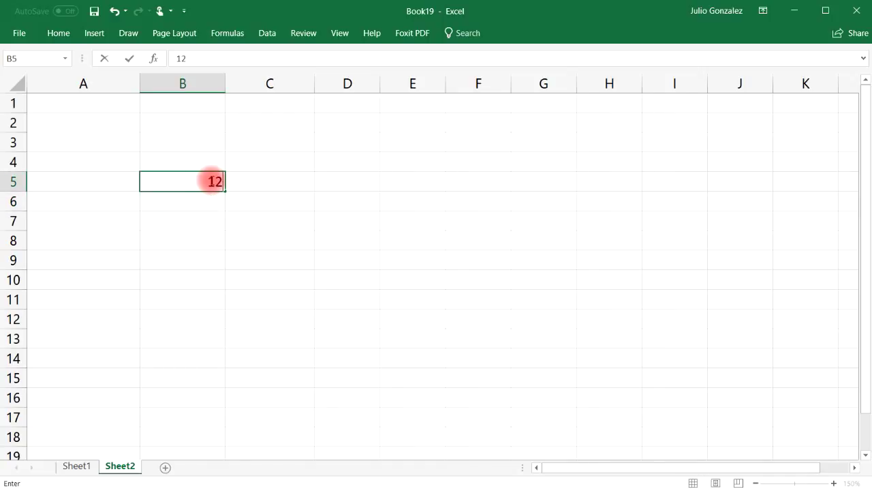
pyautogui.click(210, 206)
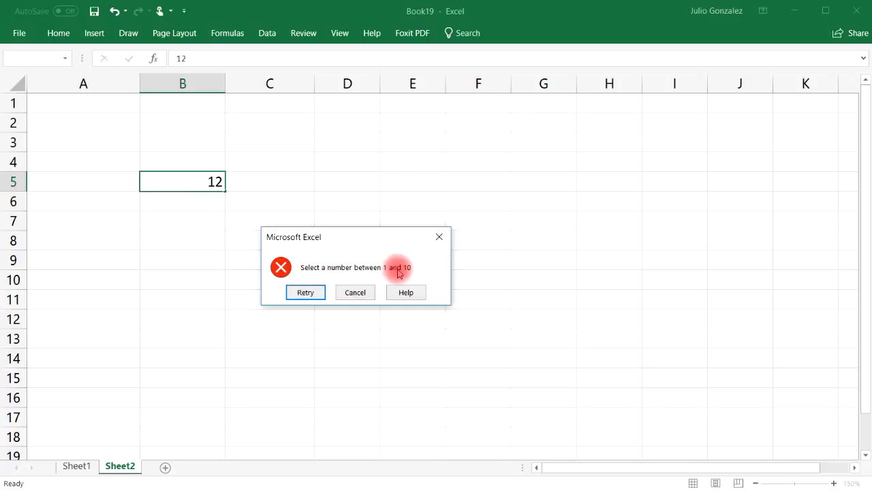
pyautogui.click(352, 292)
pyautogui.click(212, 200)
pyautogui.click(212, 189)
pyautogui.press('Delete')
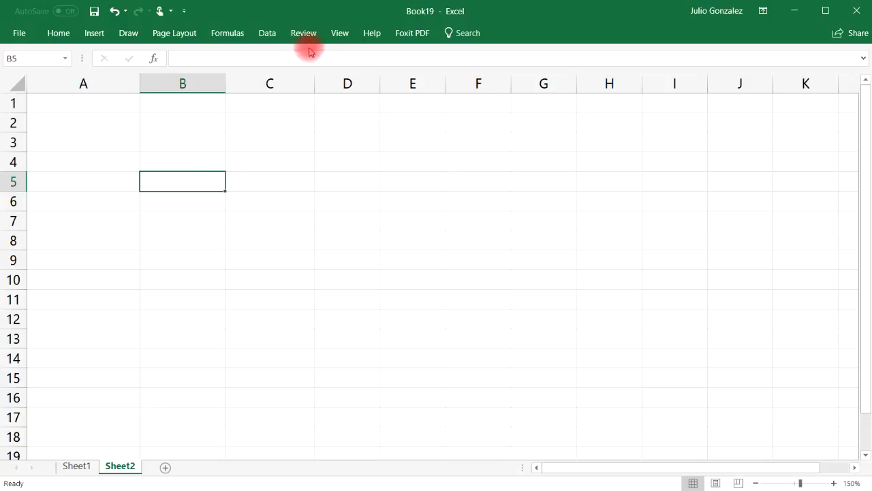
pyautogui.click(273, 32)
# Add the input message 'Choose a number between 1 and 10 inclusive.' to B5 and reselect B5 to see it
pyautogui.click(547, 82)
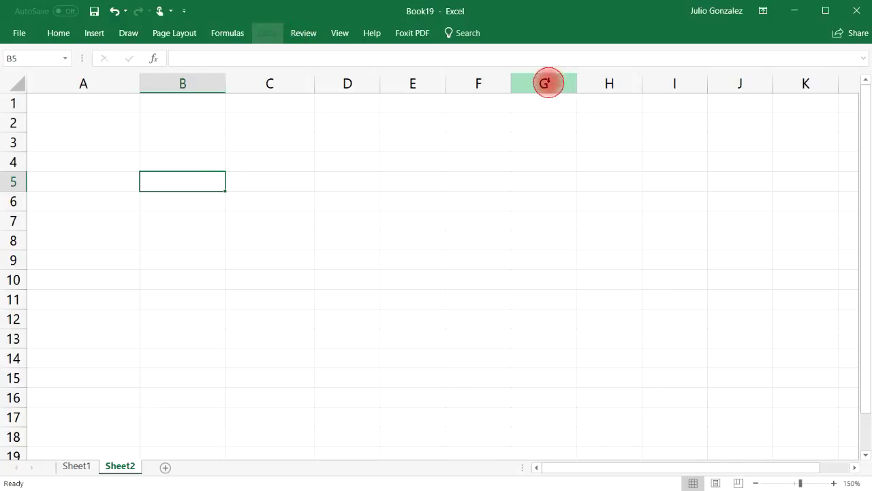
pyautogui.click(506, 267)
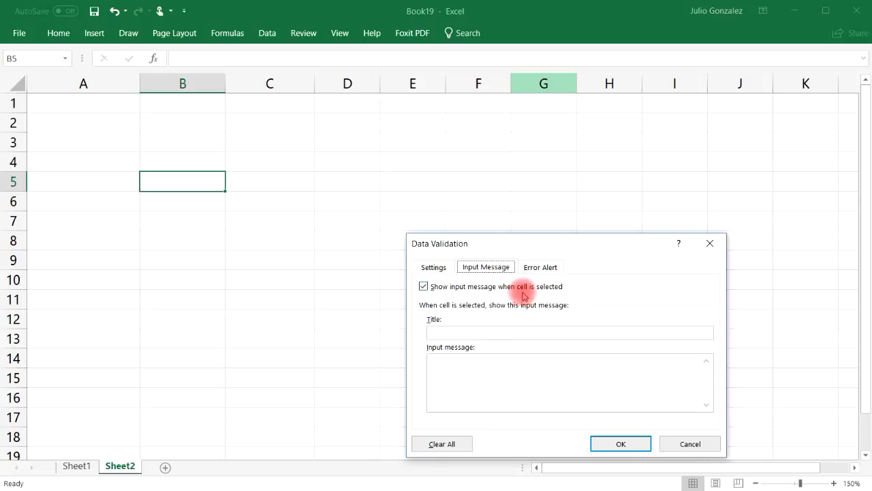
pyautogui.click(507, 374)
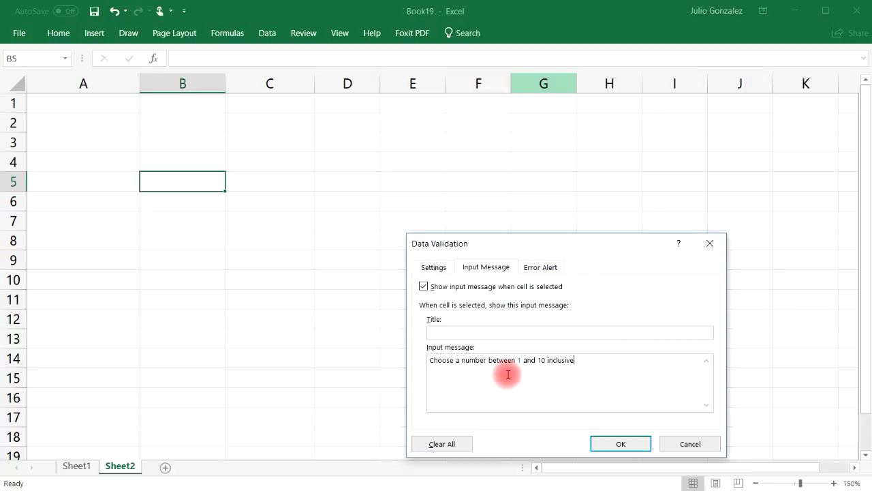
pyautogui.click(616, 443)
pyautogui.click(327, 297)
pyautogui.click(207, 183)
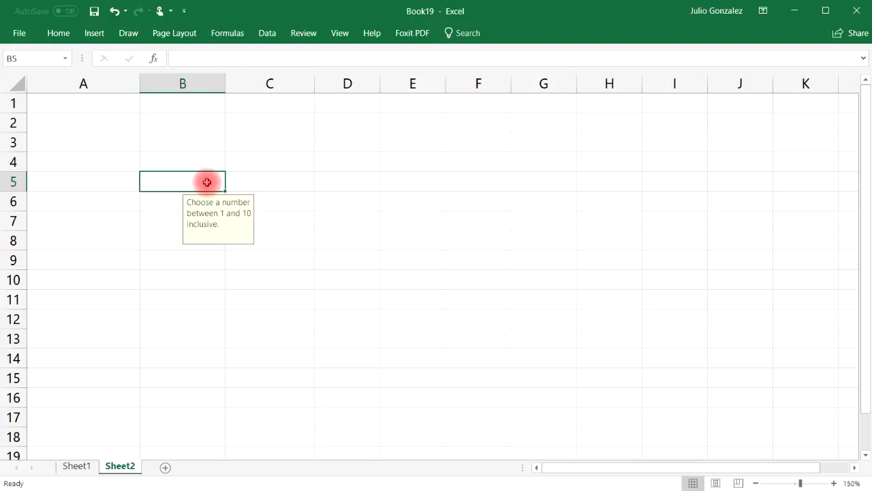
# Delete the input message text from B5's Data Validation settings
pyautogui.click(267, 33)
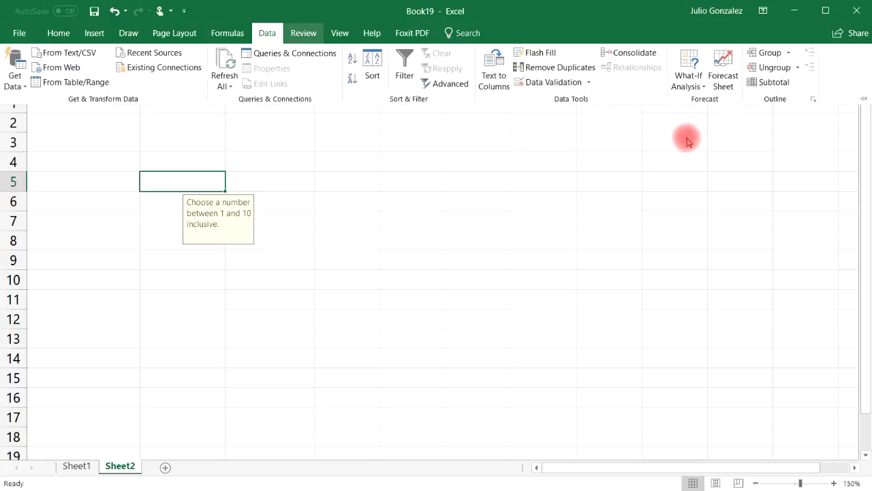
pyautogui.click(583, 83)
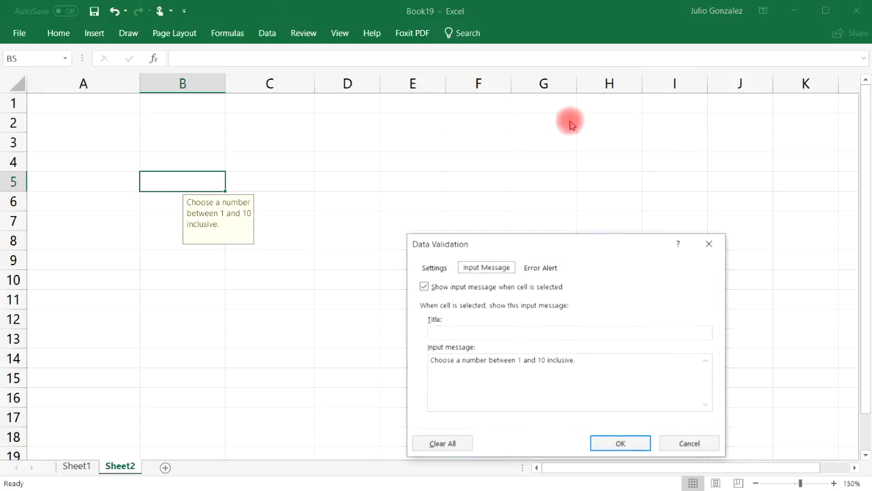
pyautogui.click(424, 286)
pyautogui.click(423, 286)
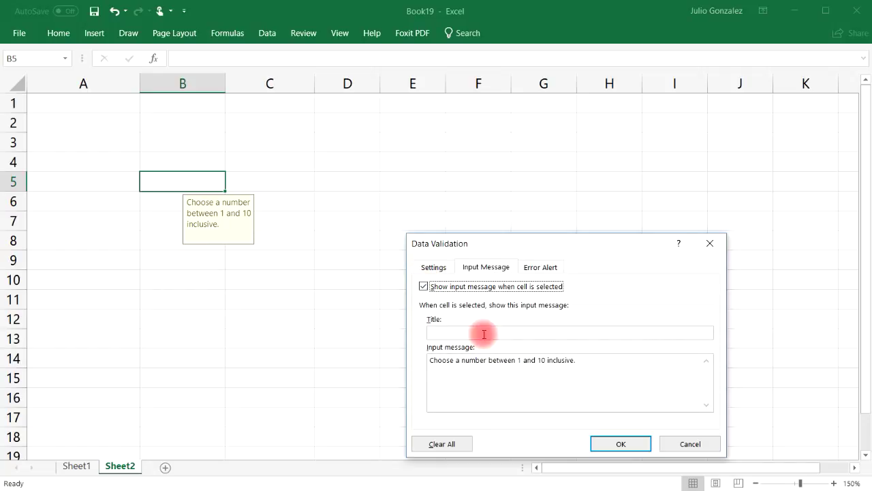
pyautogui.moveTo(583, 364); pyautogui.dragTo(425, 354)
pyautogui.press('Delete')
# Change B5's rule to Text length between 1 and 5, then start editing B5
pyautogui.click(550, 267)
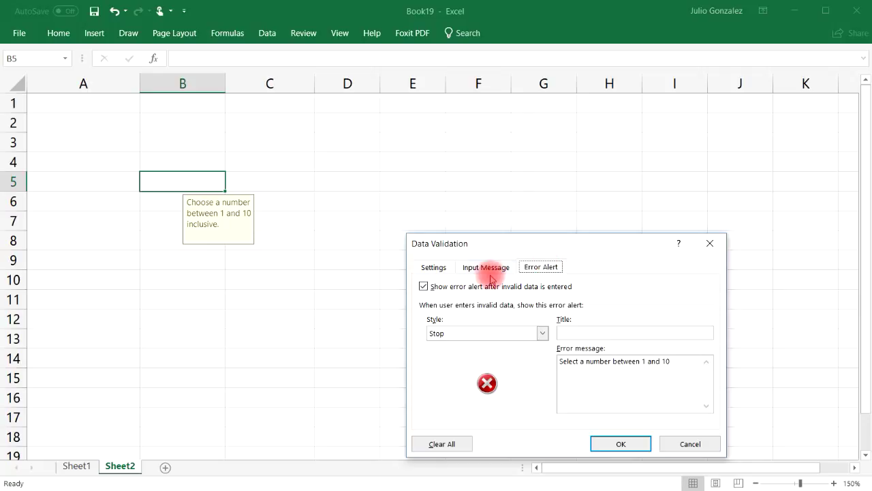
pyautogui.click(433, 267)
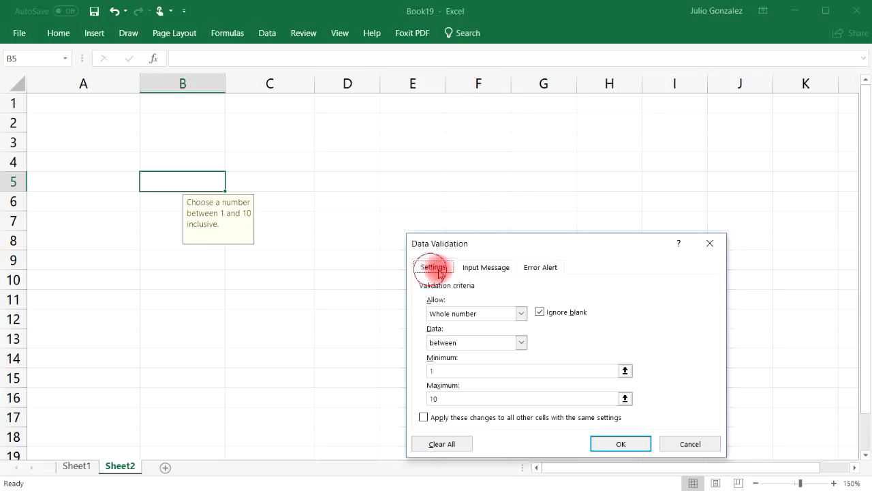
pyautogui.click(521, 313)
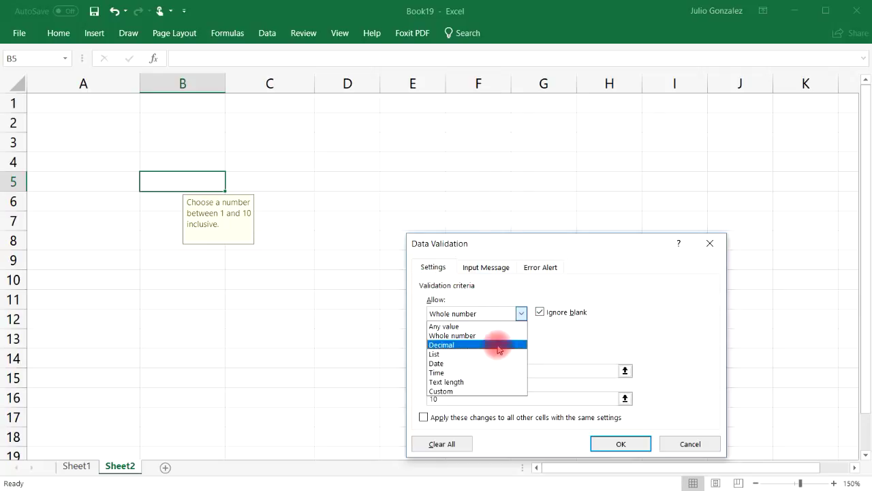
pyautogui.click(507, 383)
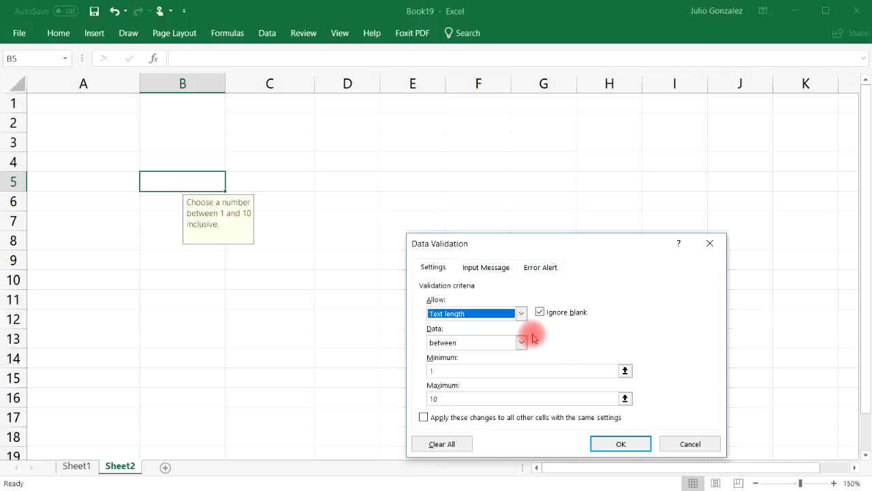
pyautogui.click(505, 368)
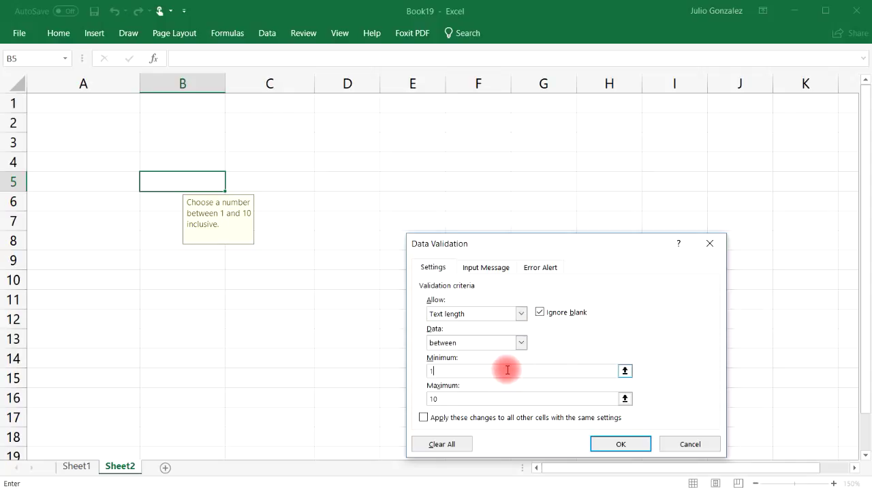
pyautogui.click(463, 399)
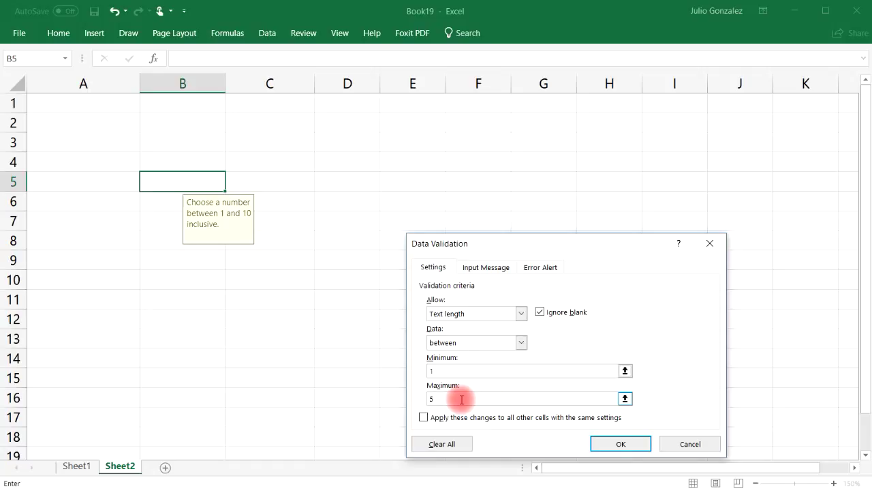
pyautogui.click(620, 444)
pyautogui.doubleClick(173, 184)
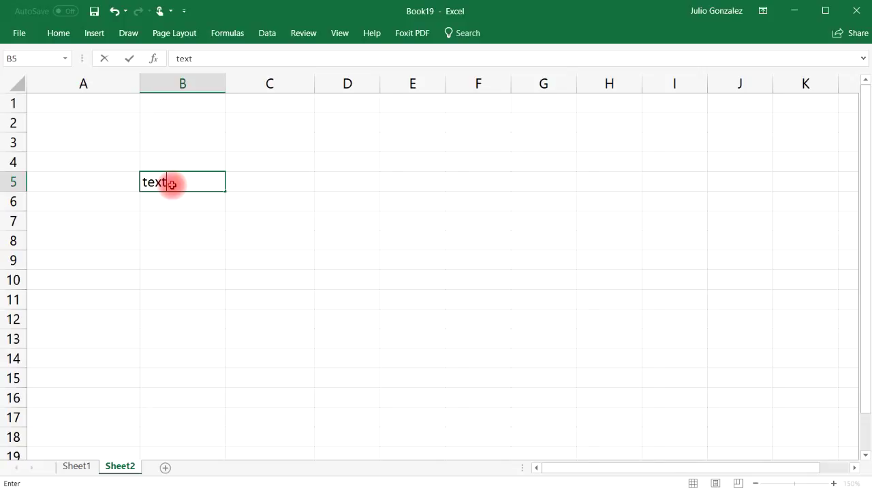
# Enter 'text', then replace it with 'short' in B5; both are accepted
pyautogui.press('Return')
pyautogui.doubleClick(182, 182)
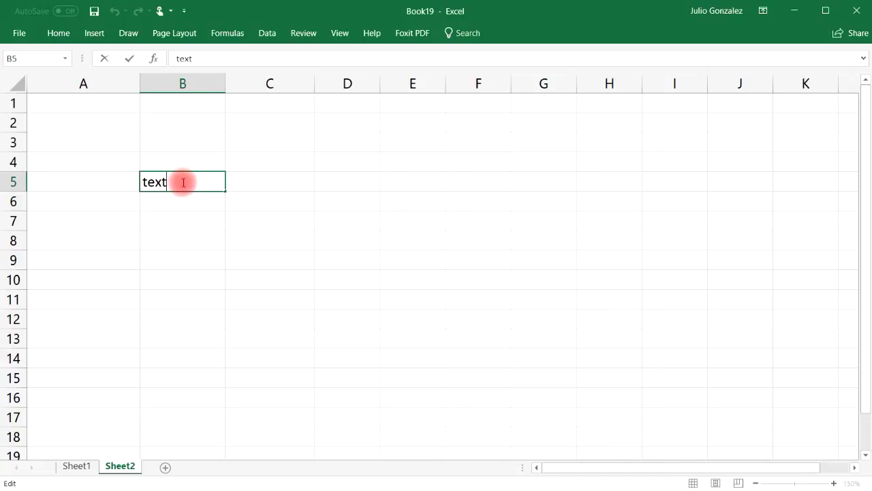
pyautogui.moveTo(183, 182); pyautogui.dragTo(142, 183)
pyautogui.write('short')
pyautogui.press('Return')
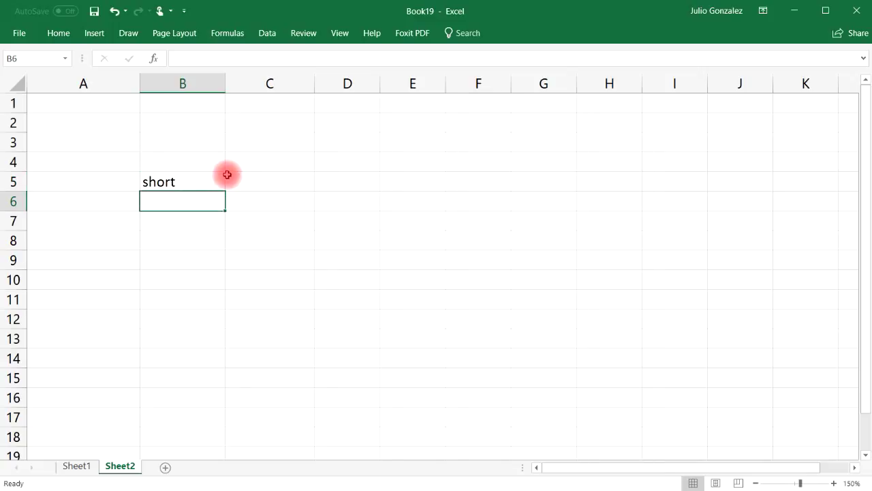
# Try 'eleven' in B5, dismiss the length-rule rejection, and move to B8
pyautogui.click(188, 182)
pyautogui.doubleClick(189, 183)
pyautogui.moveTo(188, 182); pyautogui.dragTo(139, 184)
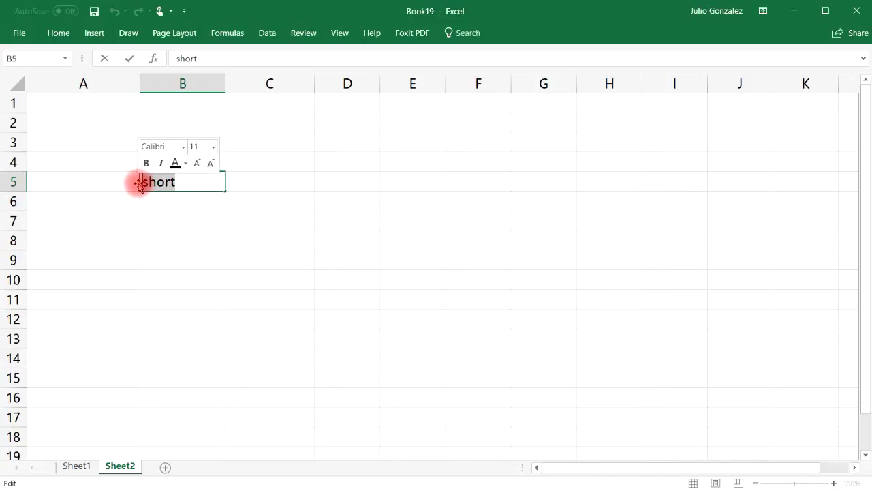
pyautogui.write('eleven')
pyautogui.press('Return')
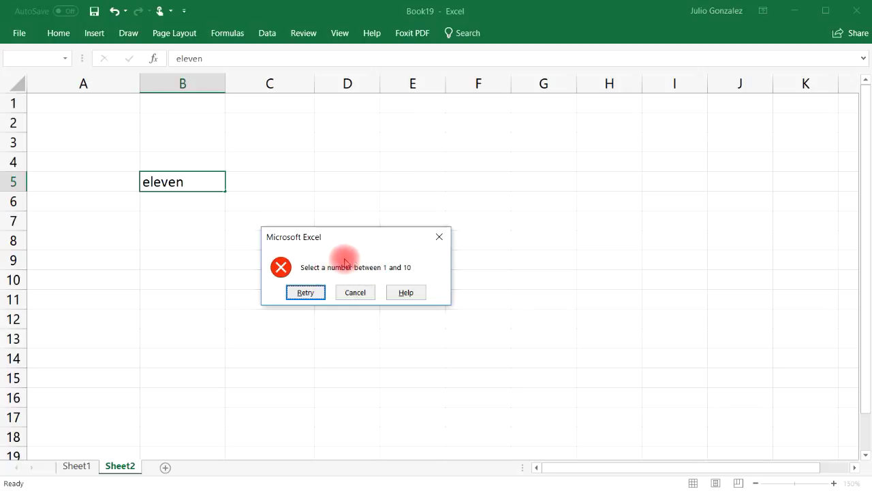
pyautogui.click(353, 291)
pyautogui.click(200, 194)
pyautogui.click(189, 181)
pyautogui.click(192, 246)
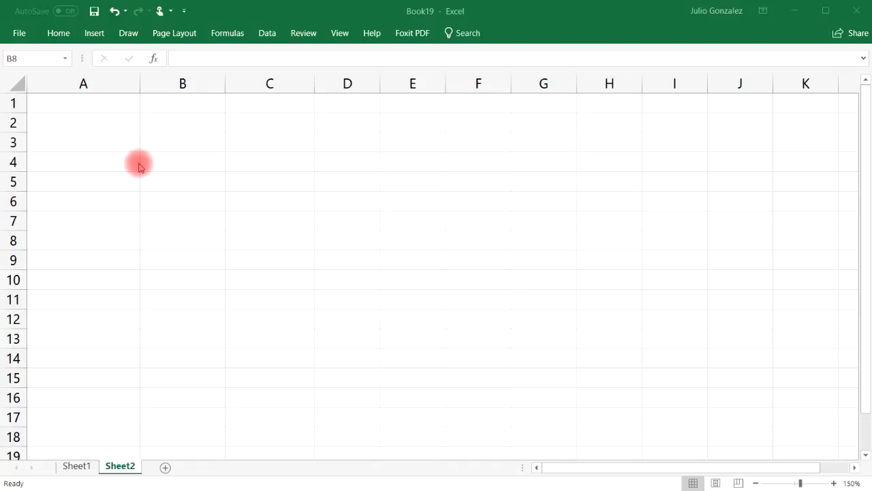
# Type Customer ID, Full Name, Email and Phone Number into A1:A4
pyautogui.click(75, 100)
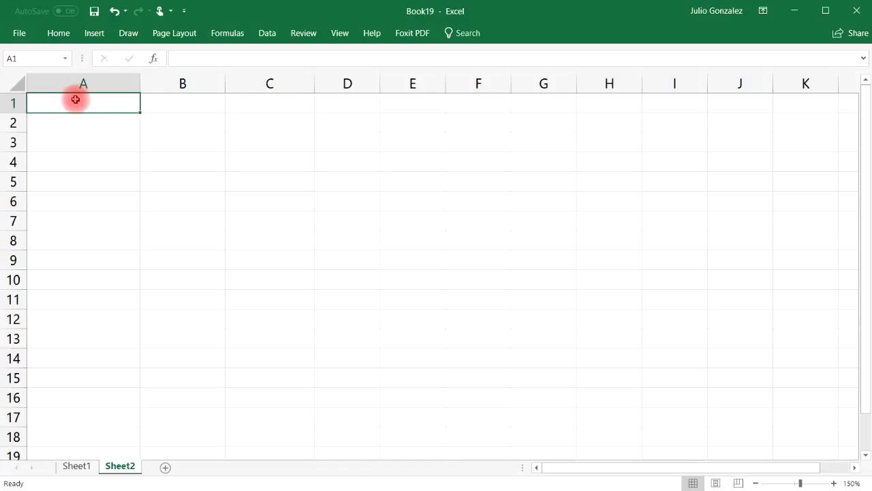
pyautogui.write('Custom')
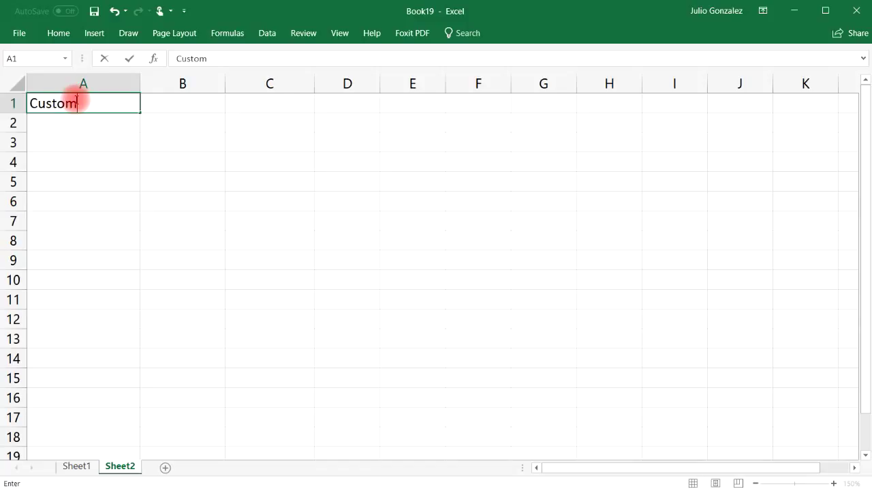
pyautogui.write('er ID')
pyautogui.press('Return')
pyautogui.write('Full Name')
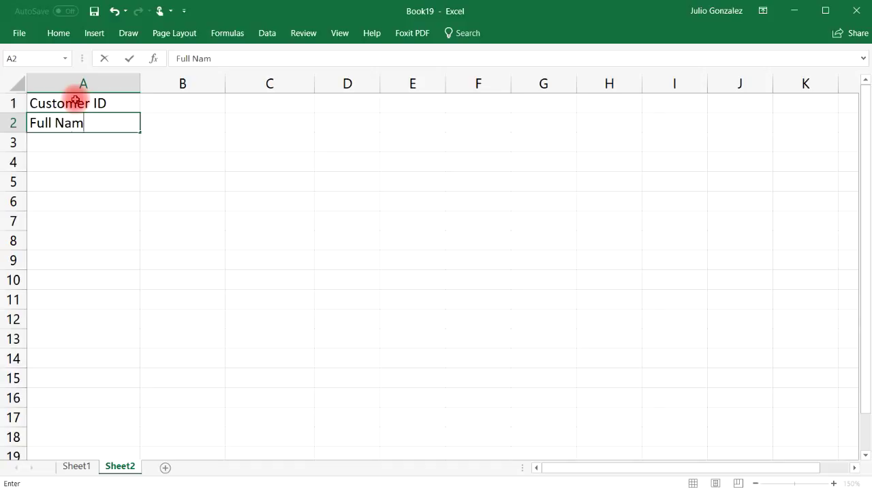
pyautogui.press('Return')
pyautogui.write('Email')
pyautogui.press('Return')
pyautogui.write('Phoen N')
pyautogui.press('BackSpace')
pyautogui.press('BackSpace')
pyautogui.press('BackSpace')
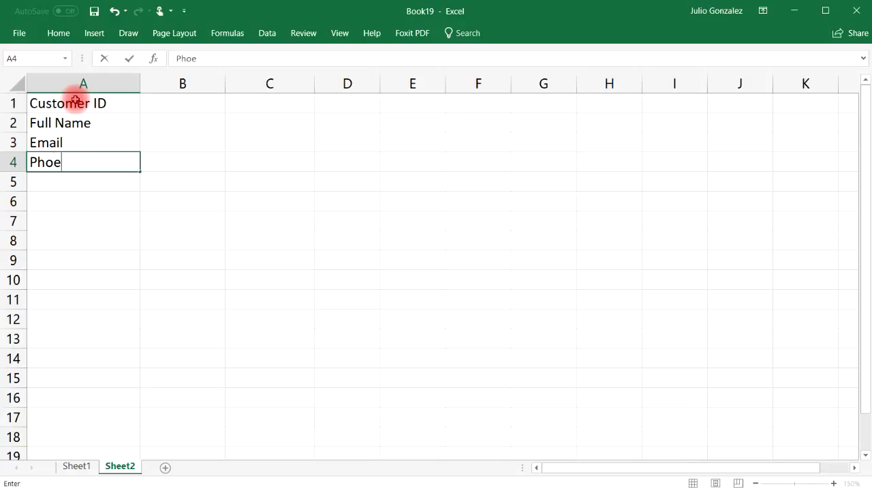
pyautogui.write('ne Number')
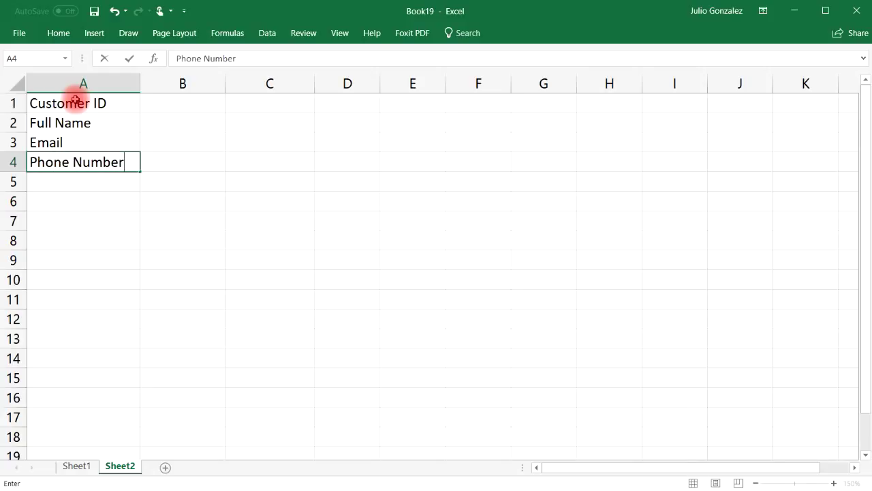
pyautogui.press('Return')
# Type Address, Annual Income, Age and Occupancy into A5:A8
pyautogui.write('Address')
pyautogui.press('Return')
pyautogui.press('Return')
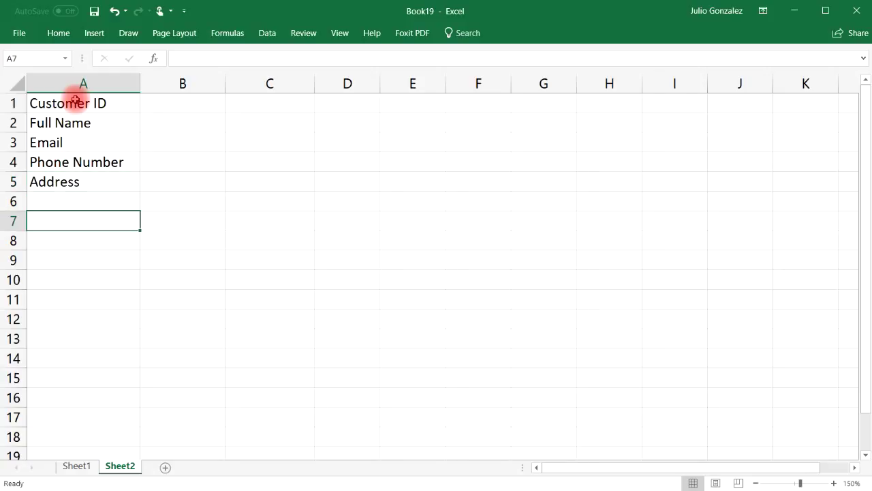
pyautogui.press('Up')
pyautogui.write('A')
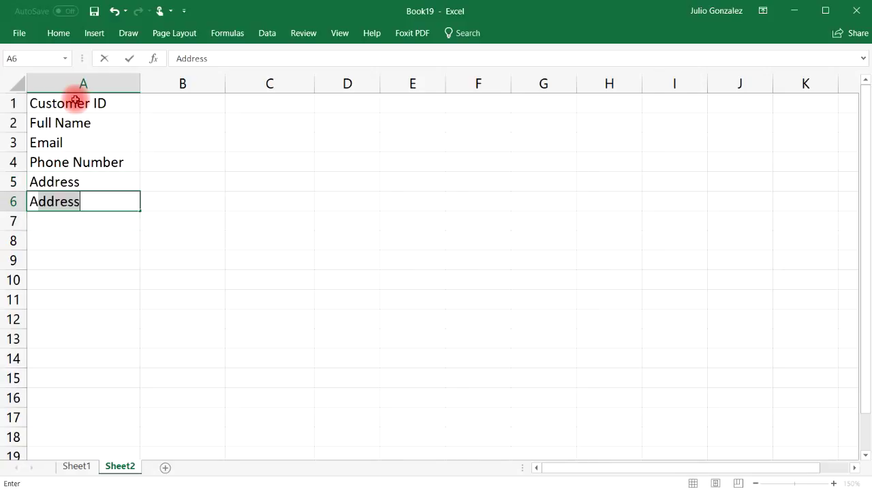
pyautogui.write('nnual Income')
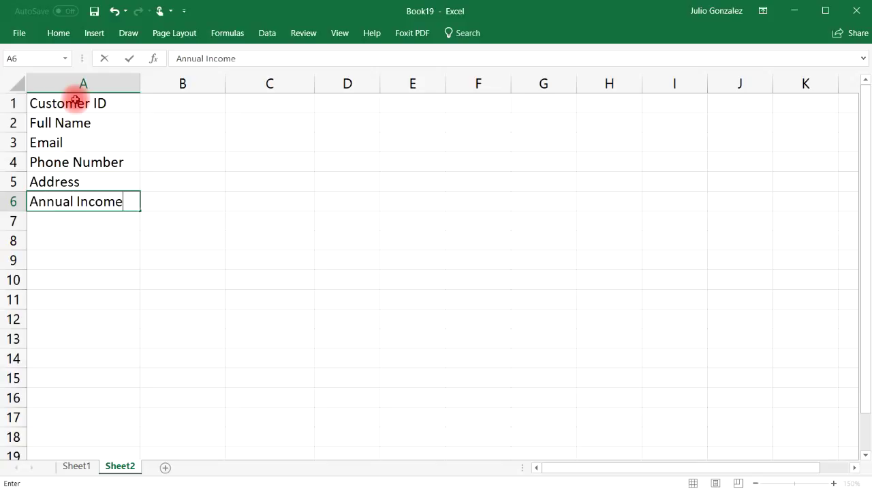
pyautogui.press('Return')
pyautogui.write('Age')
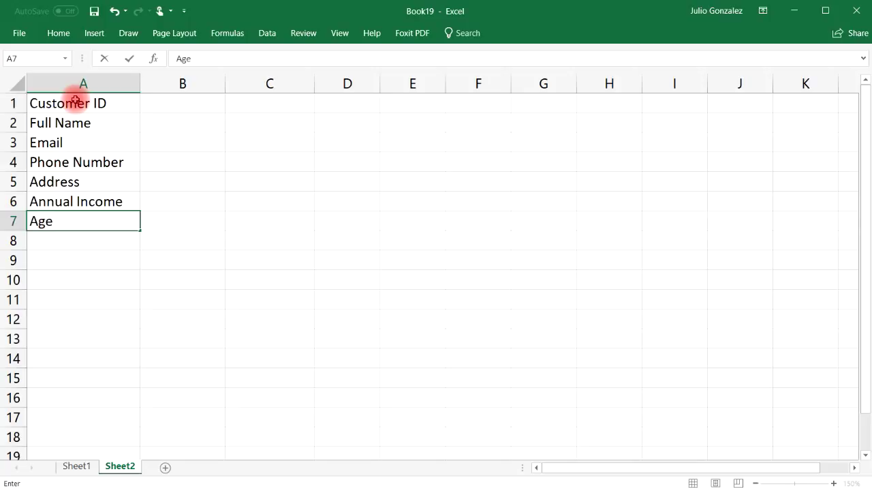
pyautogui.press('Return')
pyautogui.write('Occupancy')
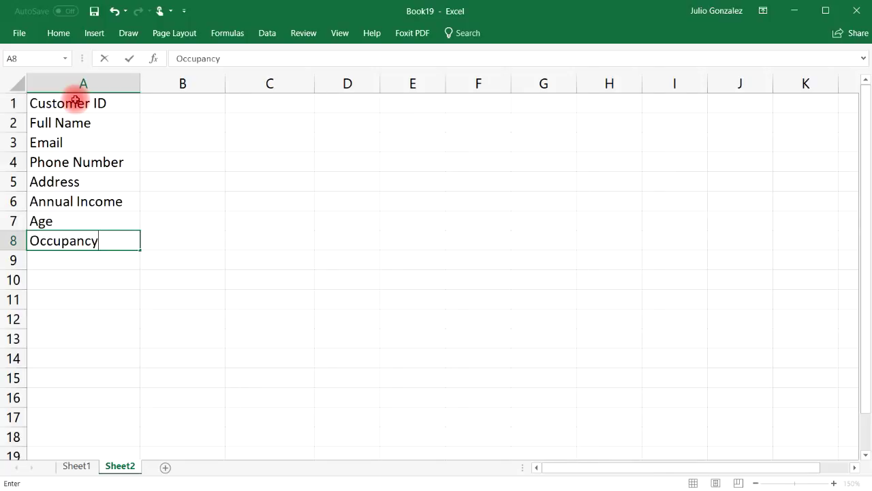
pyautogui.press('Return')
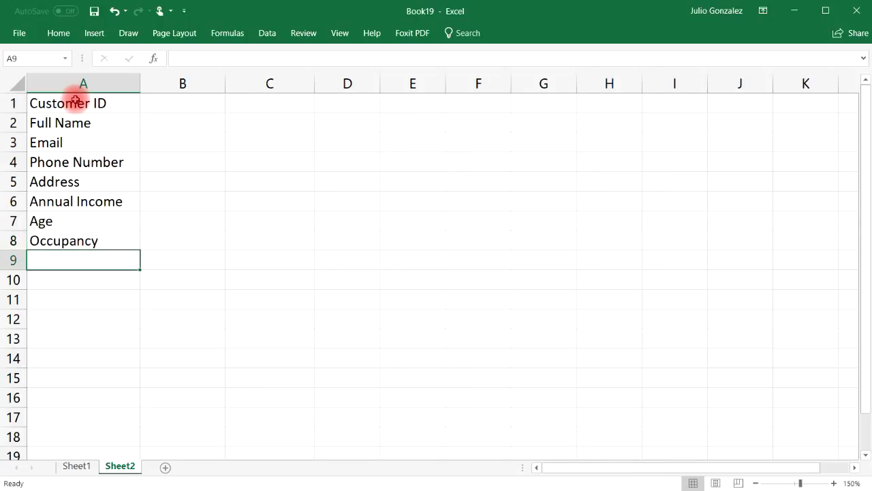
# Give C5 a List validation whose source is =$A$1:$A$8
pyautogui.click(276, 179)
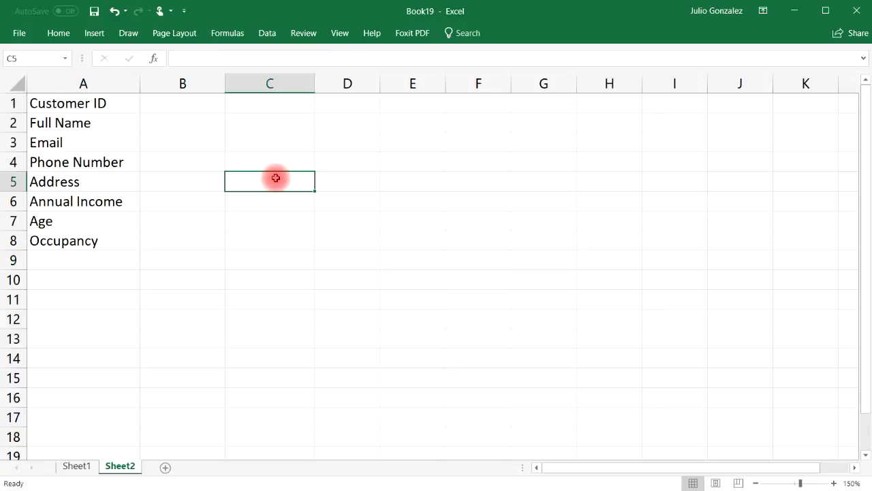
pyautogui.click(268, 33)
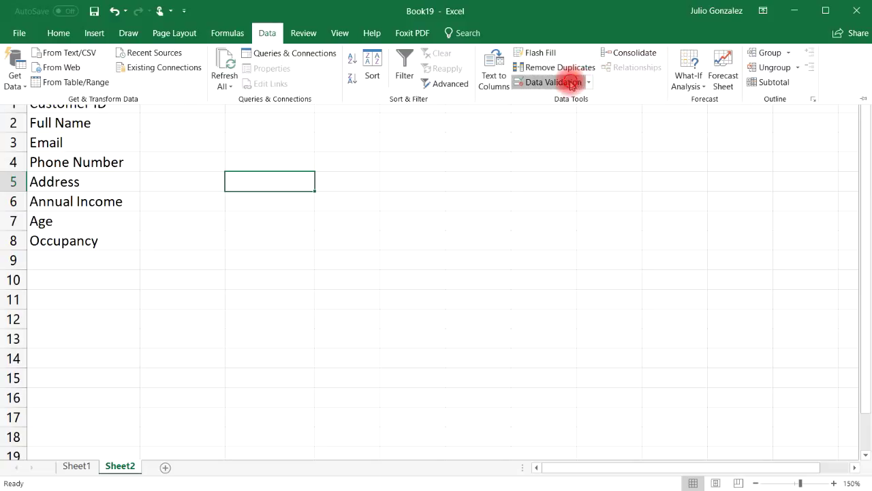
pyautogui.click(564, 80)
pyautogui.click(521, 314)
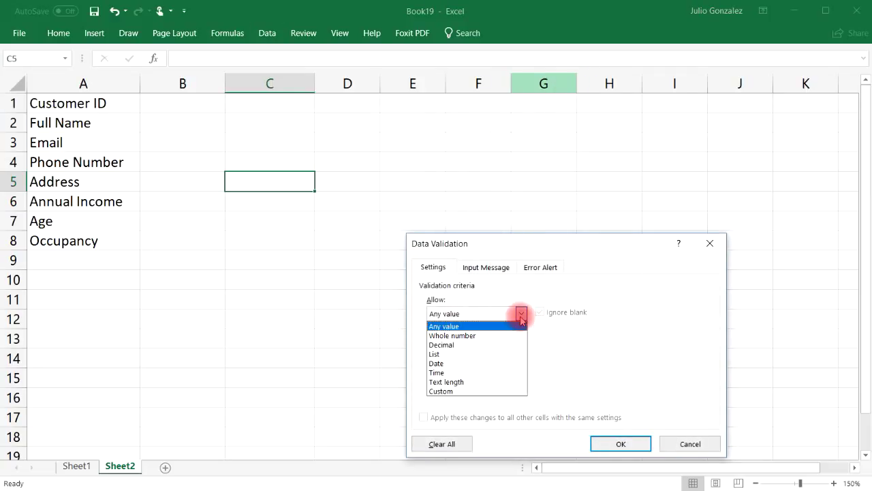
pyautogui.click(482, 354)
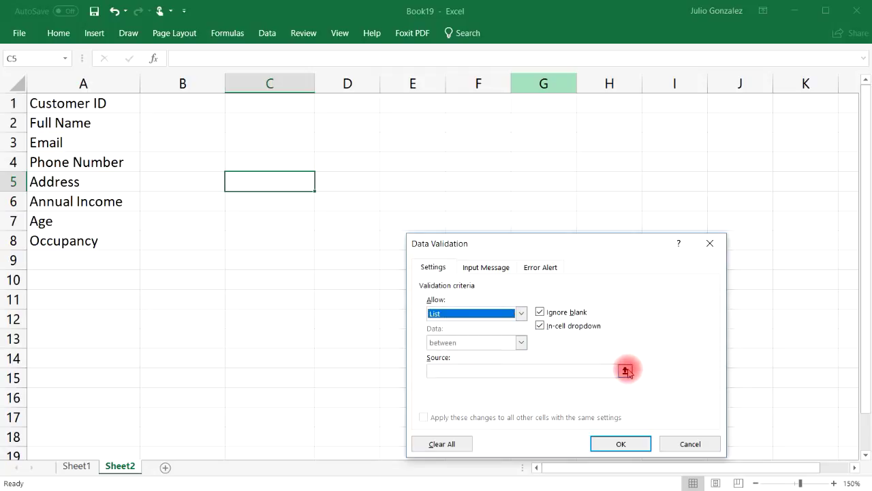
pyautogui.click(625, 369)
pyautogui.moveTo(73, 104); pyautogui.dragTo(76, 233)
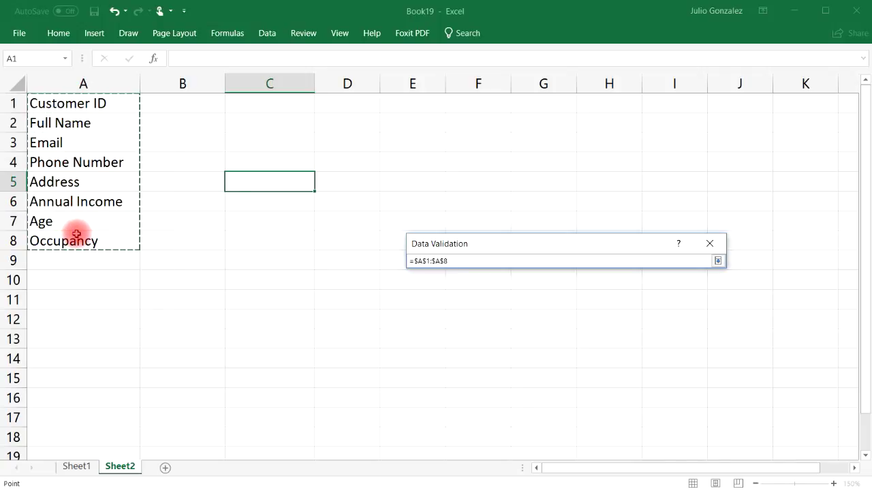
pyautogui.press('Return')
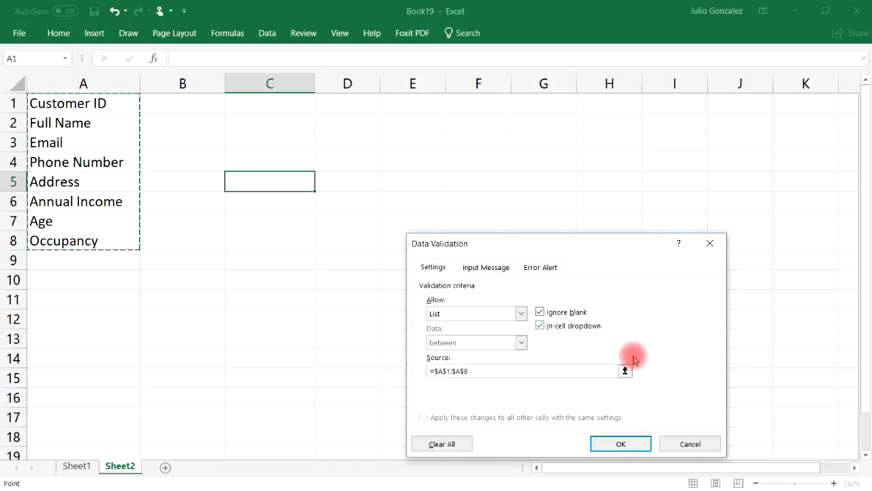
pyautogui.click(627, 442)
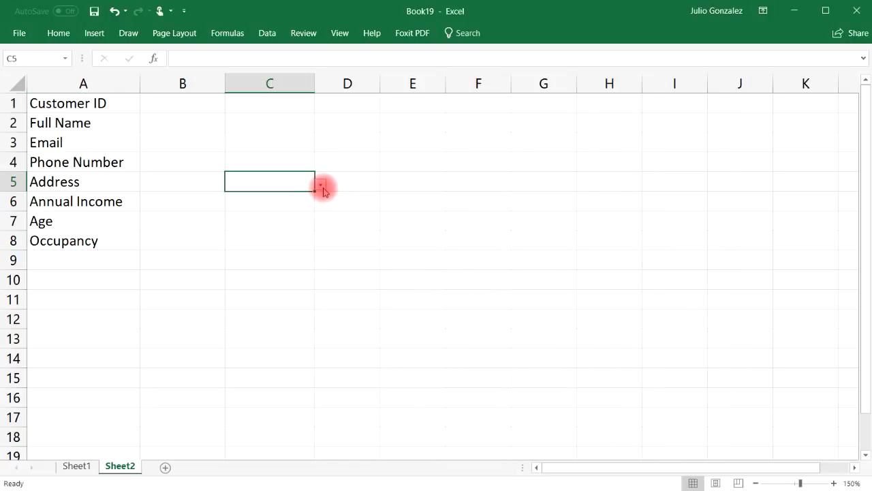
# Pick Full Name, then Address, then Age from C5's dropdown list
pyautogui.click(321, 185)
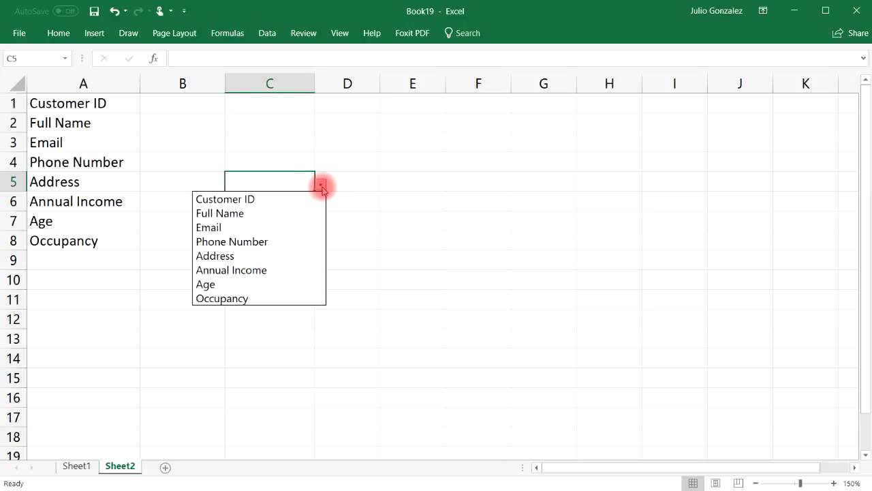
pyautogui.click(272, 216)
pyautogui.click(320, 184)
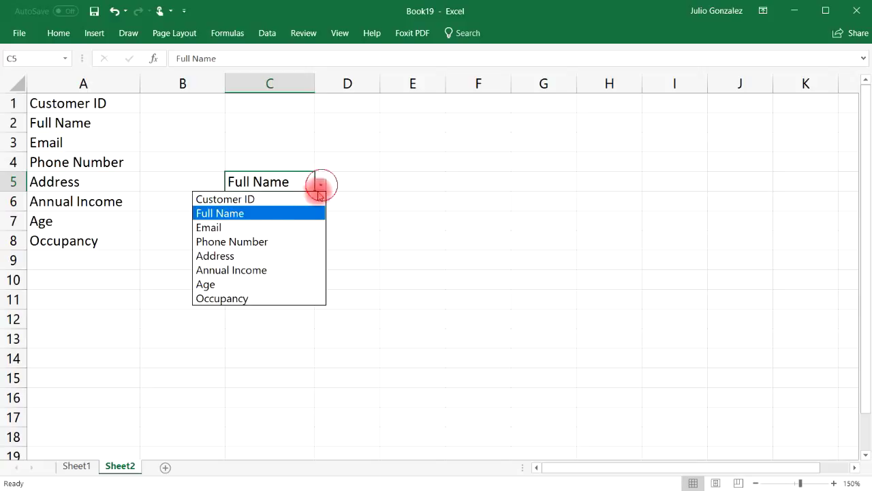
pyautogui.click(274, 260)
pyautogui.click(320, 184)
pyautogui.click(272, 284)
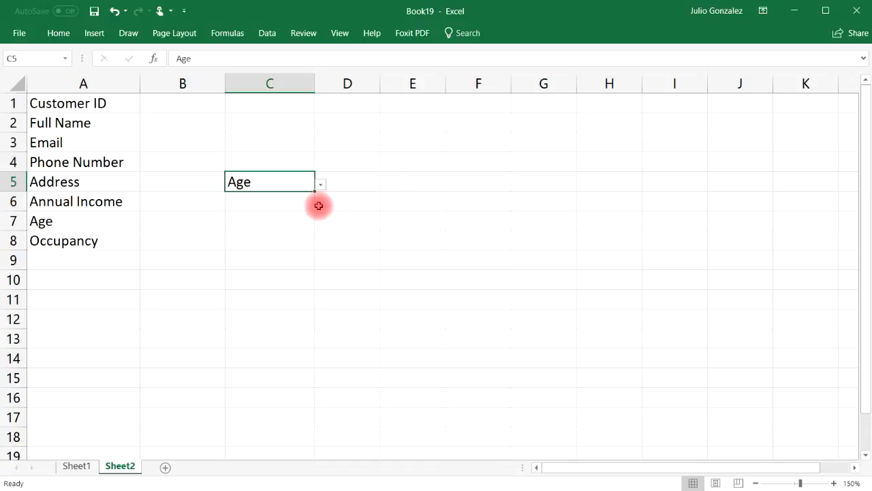
# Select D6, then C5, then the Phone Number, Annual Income and Occupancy labels, returning to C5
pyautogui.click(371, 201)
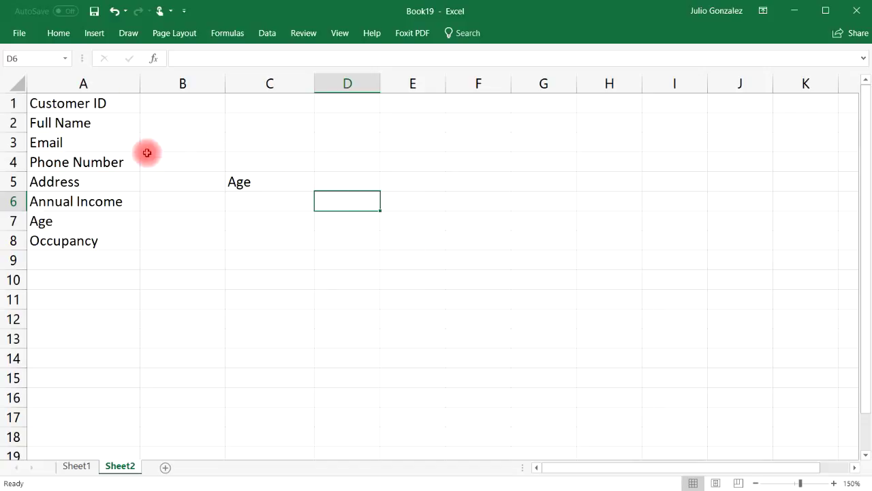
pyautogui.click(239, 183)
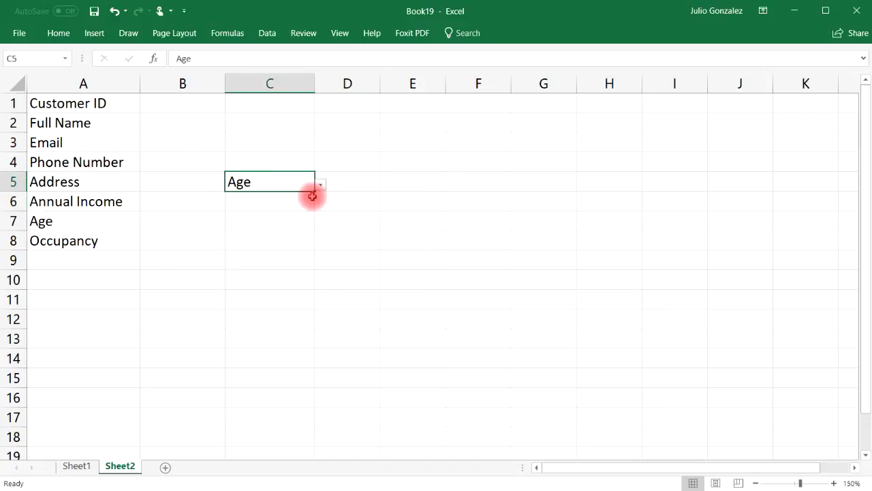
pyautogui.click(91, 162)
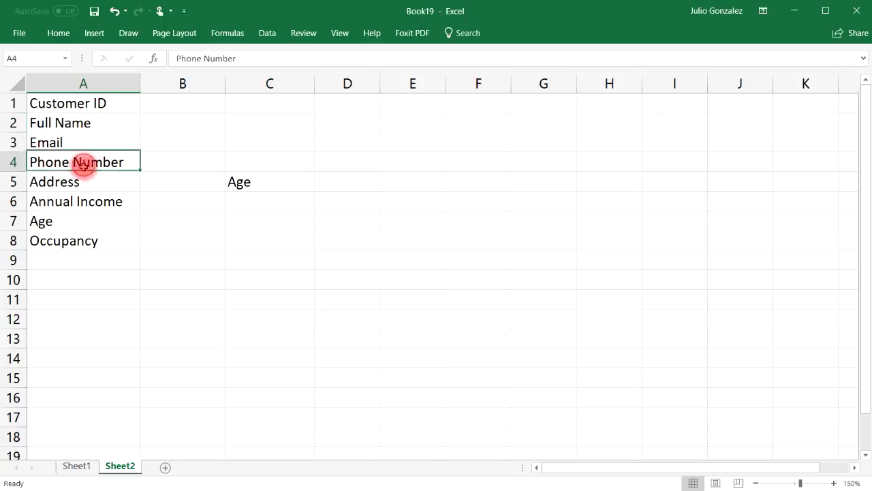
pyautogui.click(88, 202)
pyautogui.click(73, 246)
pyautogui.click(259, 182)
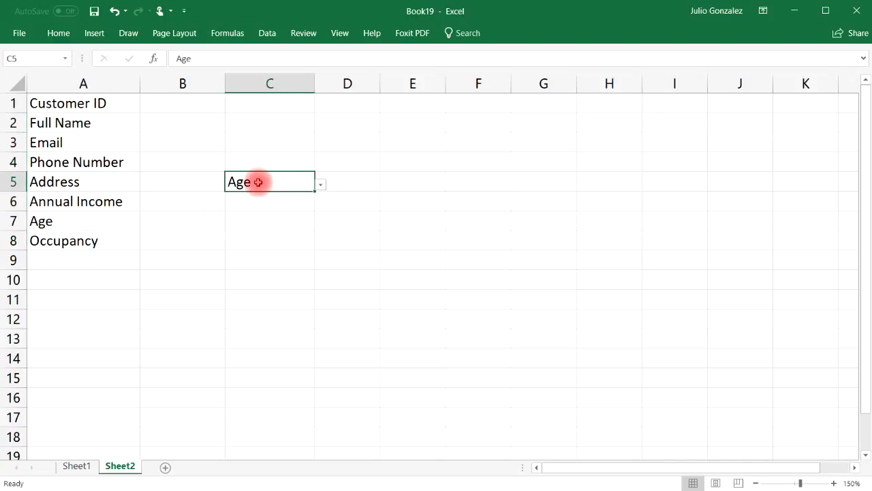
# Fill C5 with red, then set it back to No Fill
pyautogui.click(59, 34)
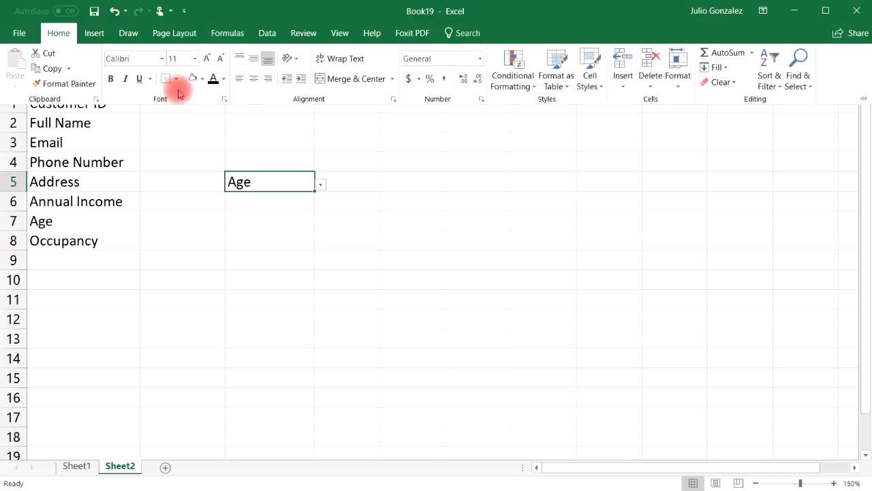
pyautogui.click(201, 79)
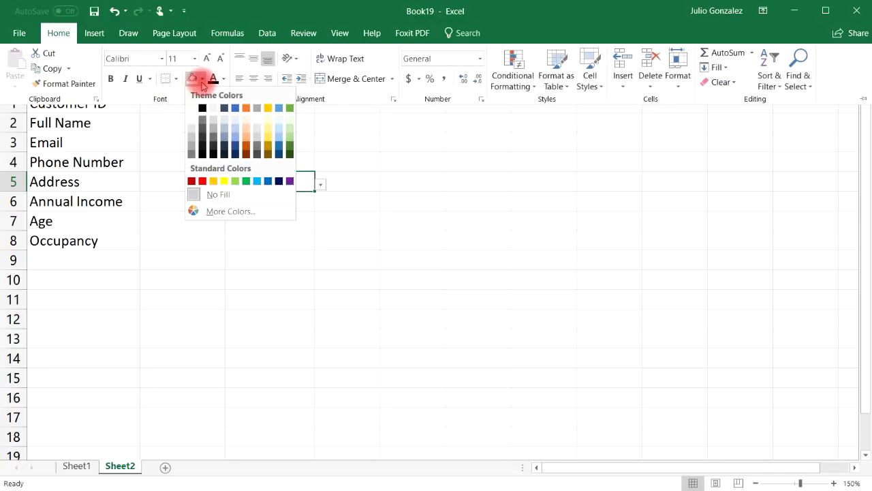
pyautogui.click(202, 182)
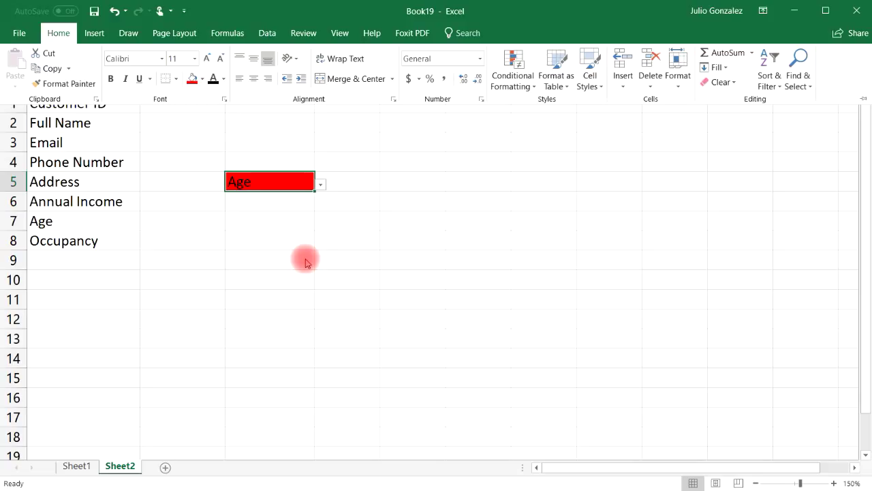
pyautogui.hotkey('ctrl', 'F1')
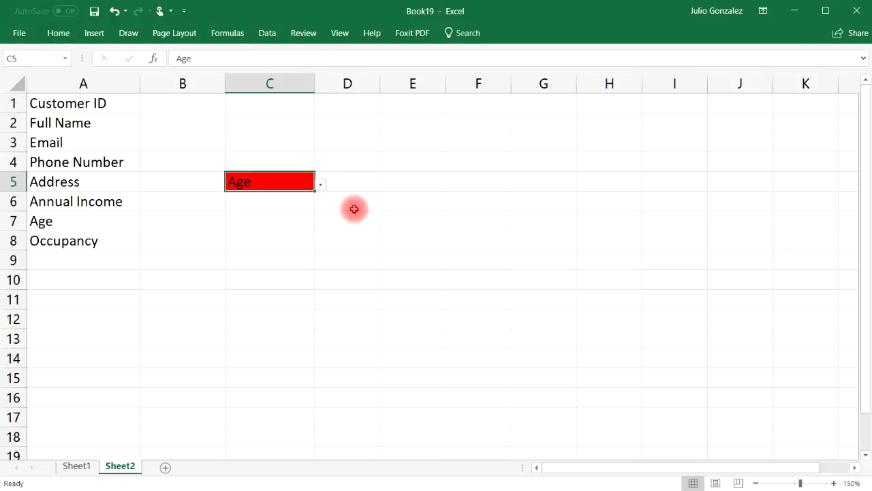
pyautogui.click(65, 34)
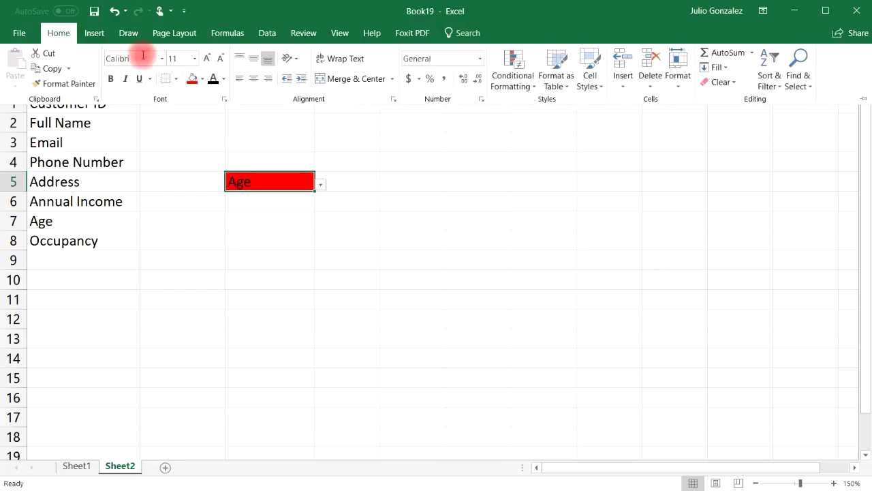
pyautogui.click(203, 82)
pyautogui.click(199, 107)
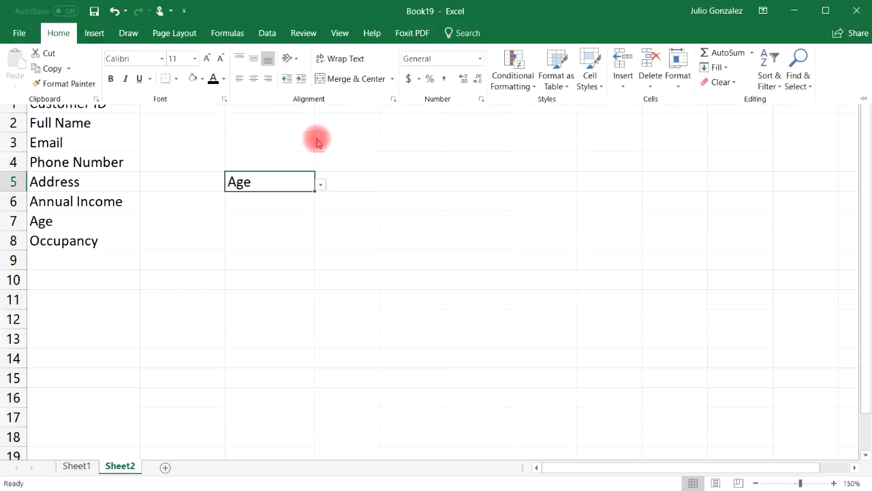
pyautogui.click(295, 207)
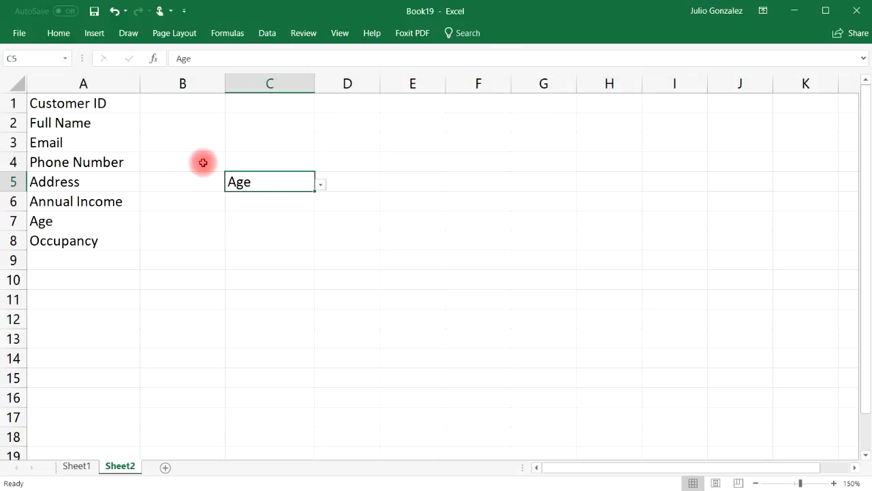
# Apply the Light Blue standard fill colour to C5
pyautogui.click(58, 34)
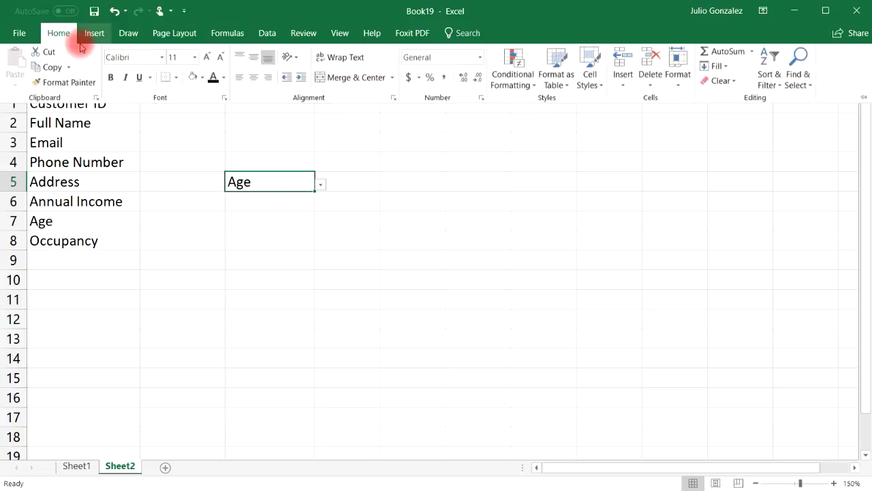
pyautogui.click(201, 80)
pyautogui.click(258, 182)
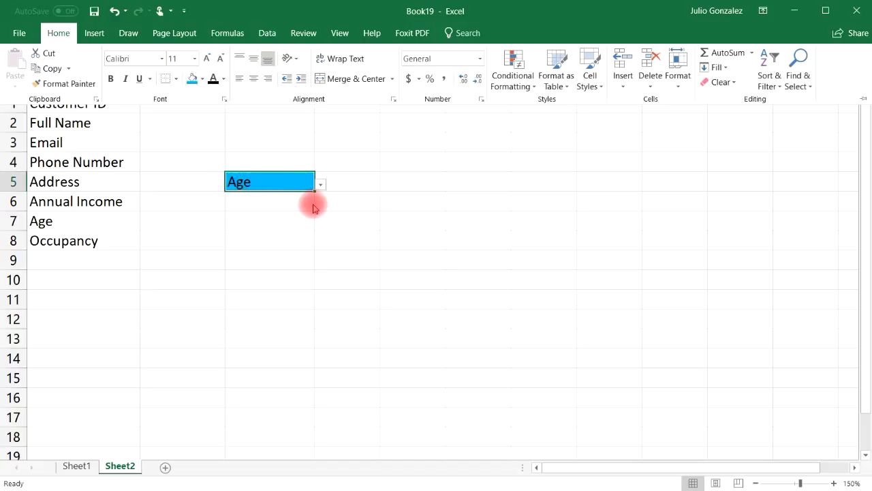
pyautogui.click(546, 388)
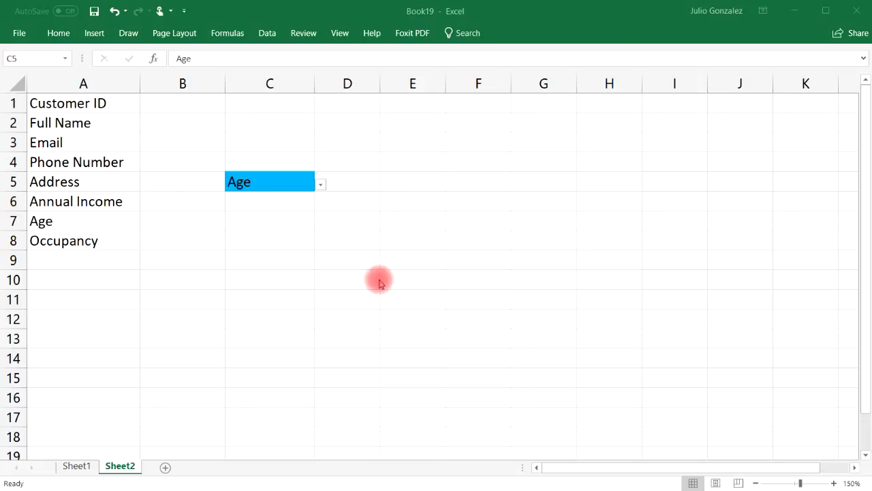
pyautogui.click(269, 182)
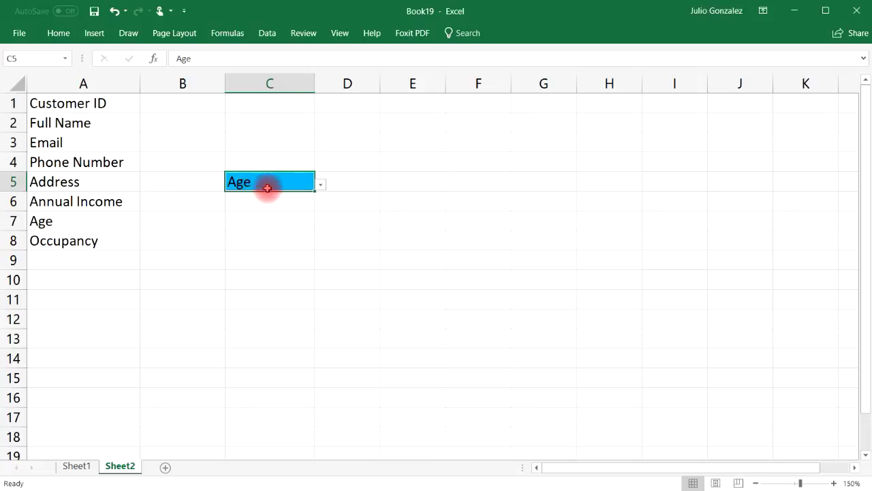
# Change C5's data validation to allow Any value, removing its dropdown list
pyautogui.click(266, 33)
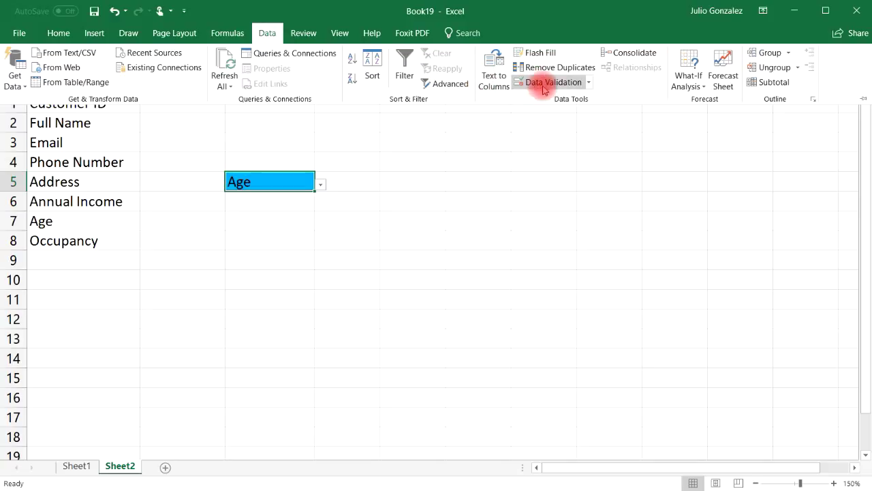
pyautogui.click(590, 82)
pyautogui.click(565, 100)
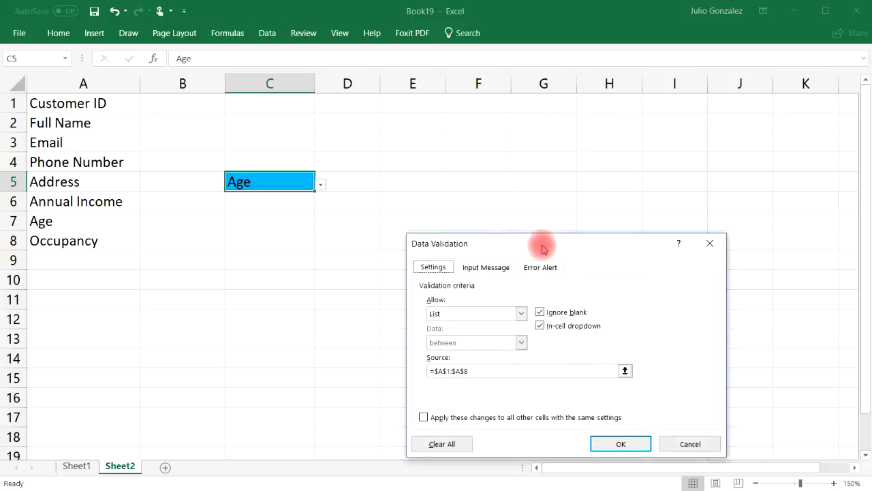
pyautogui.click(520, 314)
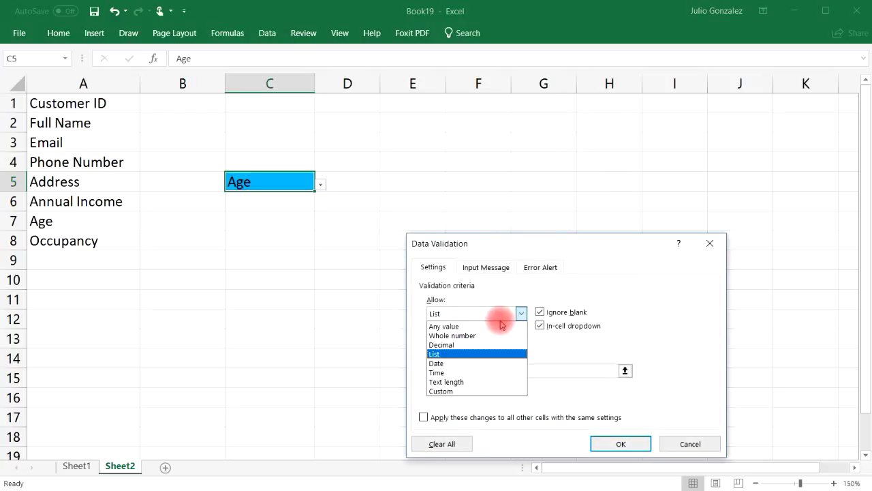
pyautogui.click(497, 326)
pyautogui.click(607, 442)
# Delete the Age entry from C5 so the cell is empty
pyautogui.click(286, 207)
pyautogui.click(280, 179)
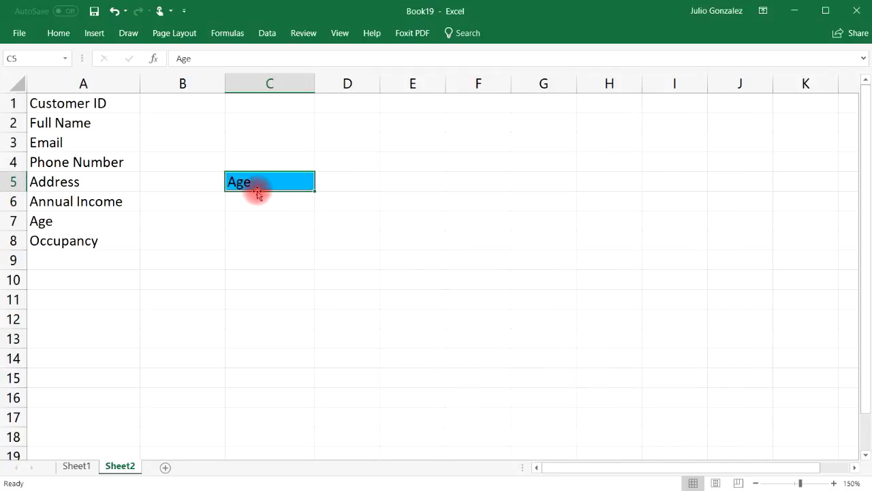
pyautogui.press('Delete')
pyautogui.click(292, 207)
pyautogui.click(265, 182)
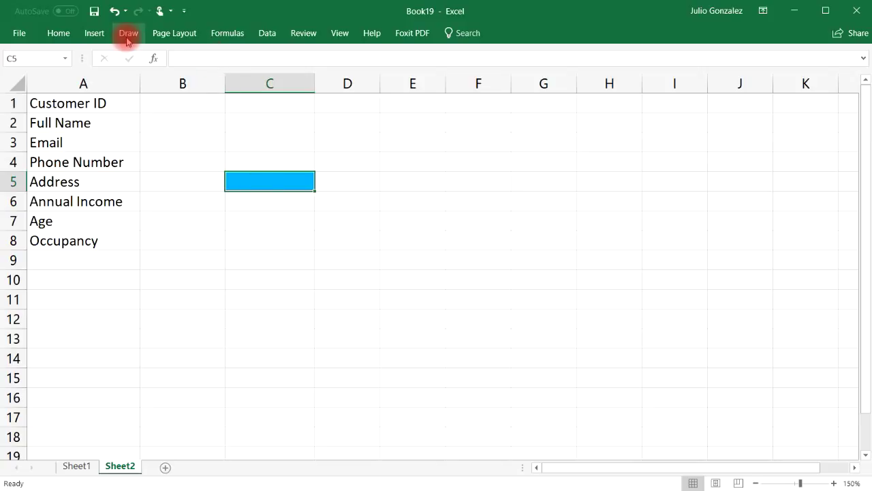
# Set C5's validation to List with source =$A$1:$A$8, then pick Phone Number from it
pyautogui.click(268, 34)
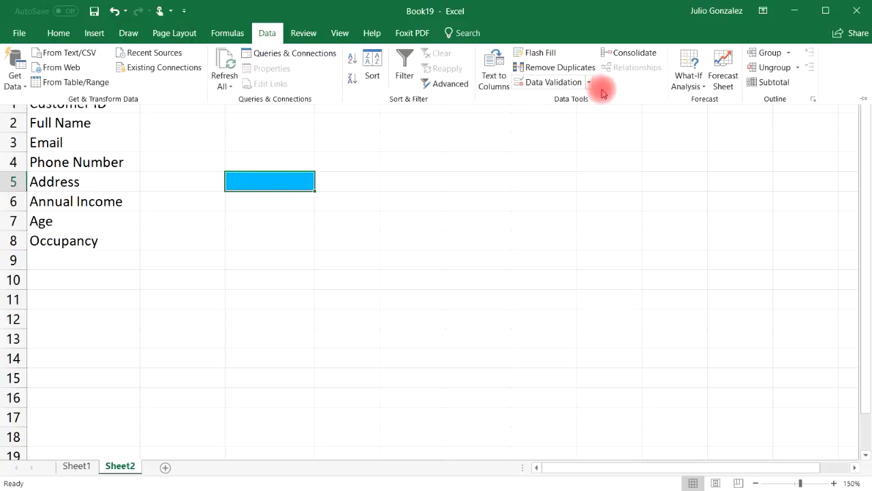
pyautogui.click(580, 82)
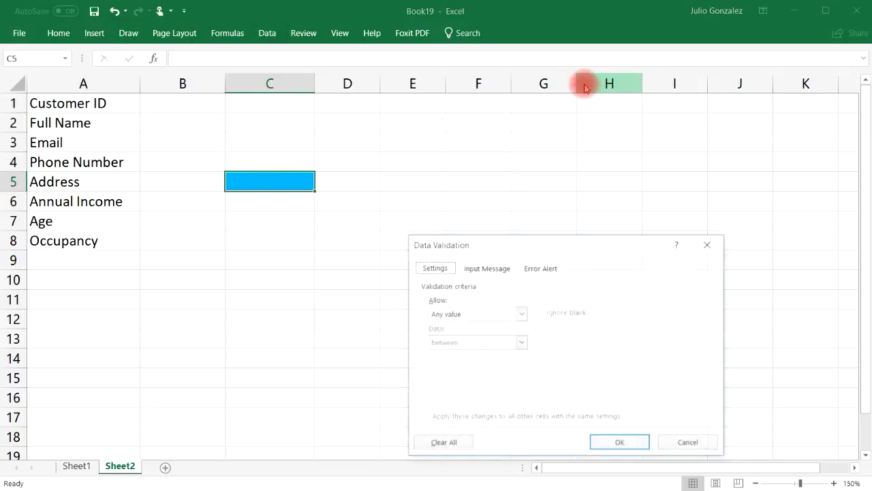
pyautogui.click(505, 314)
pyautogui.click(497, 351)
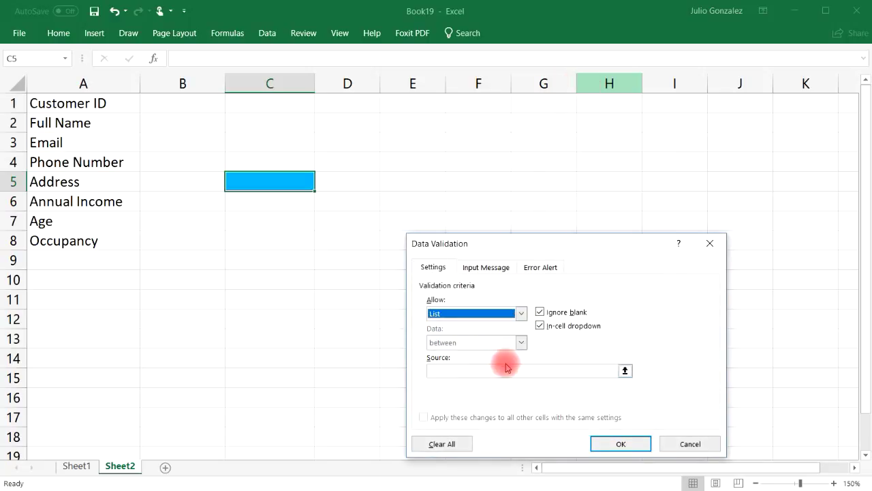
pyautogui.click(624, 370)
pyautogui.moveTo(42, 103); pyautogui.dragTo(68, 230)
pyautogui.click(641, 446)
pyautogui.click(320, 185)
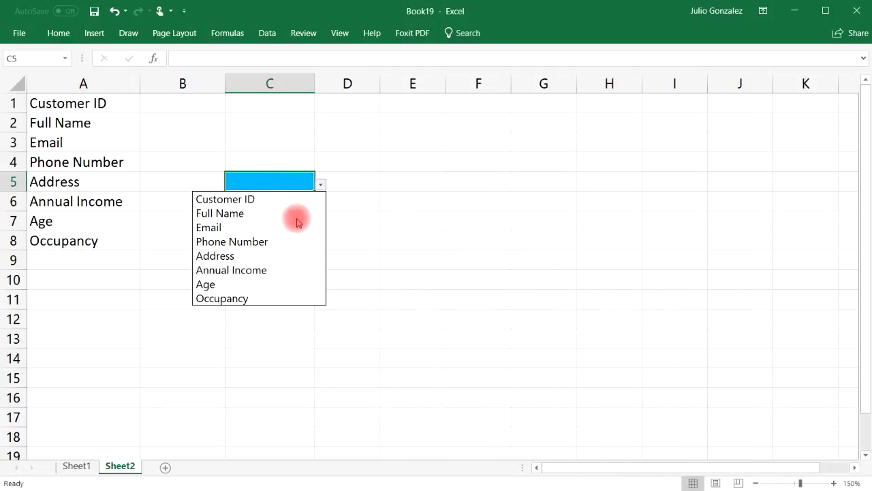
pyautogui.click(284, 241)
pyautogui.moveTo(101, 103); pyautogui.dragTo(91, 239)
pyautogui.press('Delete')
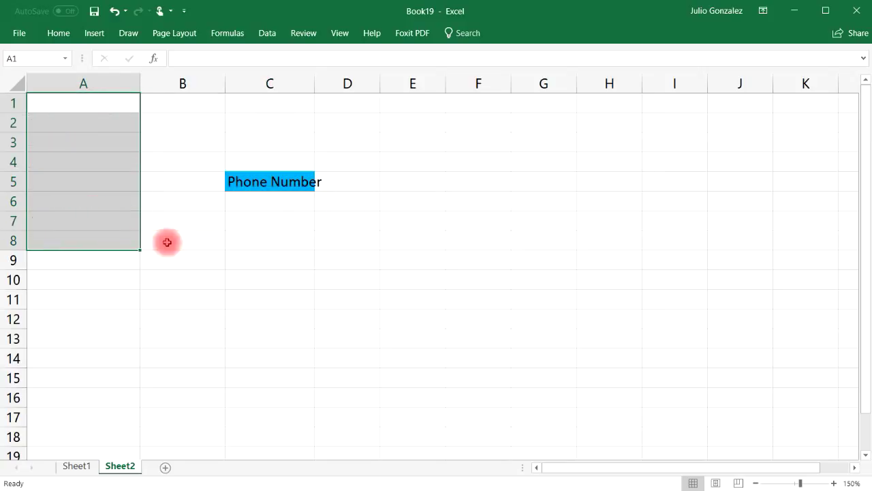
pyautogui.click(227, 241)
pyautogui.click(308, 186)
pyautogui.click(321, 185)
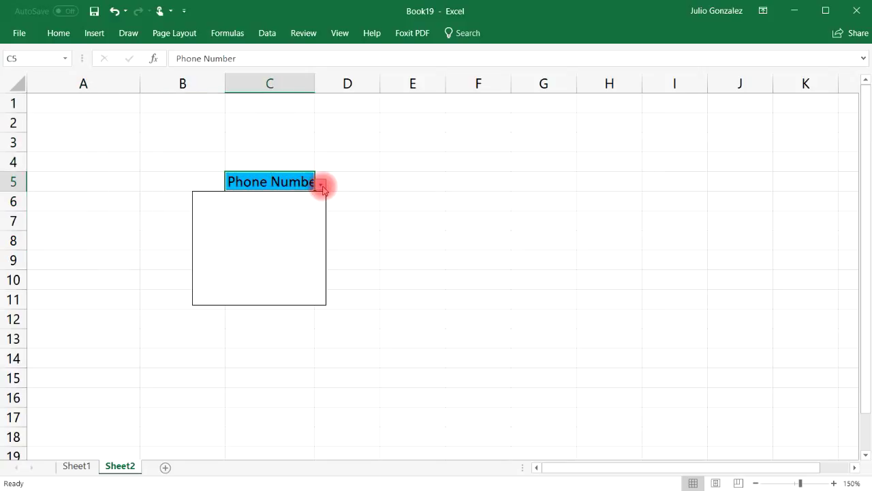
pyautogui.click(115, 12)
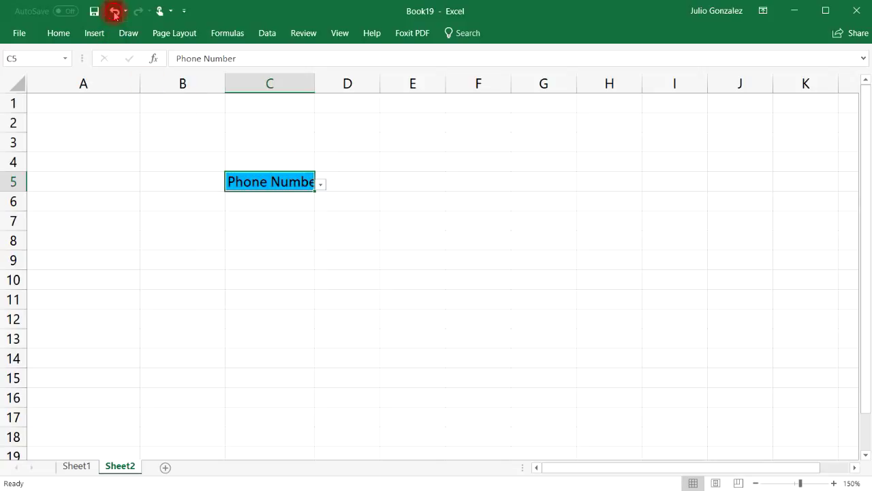
pyautogui.click(259, 185)
pyautogui.click(341, 186)
pyautogui.click(302, 182)
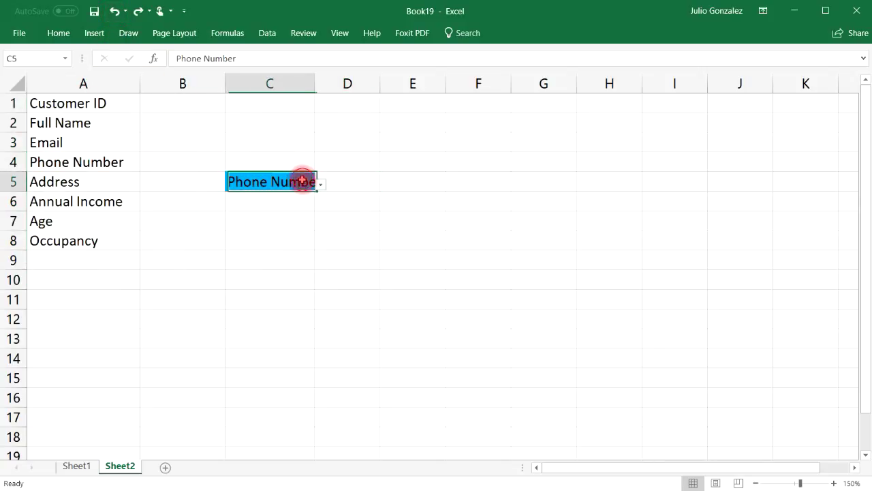
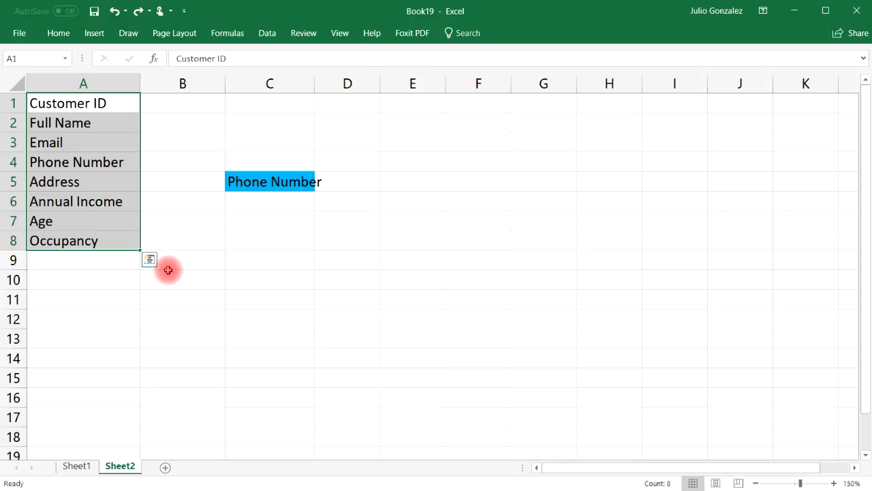
# Add a new blank worksheet, Sheet3
pyautogui.click(165, 467)
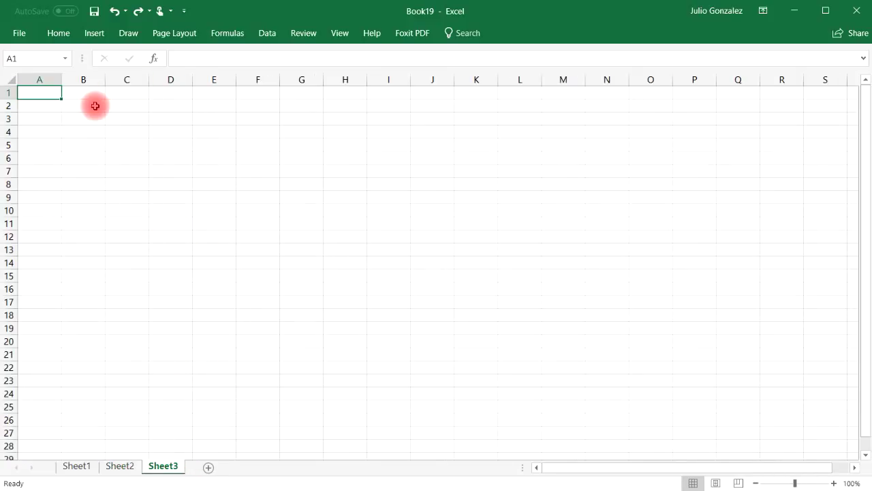
# Zoom Sheet3 to 150%, widen column A and select cell A6
pyautogui.click(834, 483)
pyautogui.click(834, 483)
pyautogui.click(834, 483)
pyautogui.click(834, 483)
pyautogui.click(834, 483)
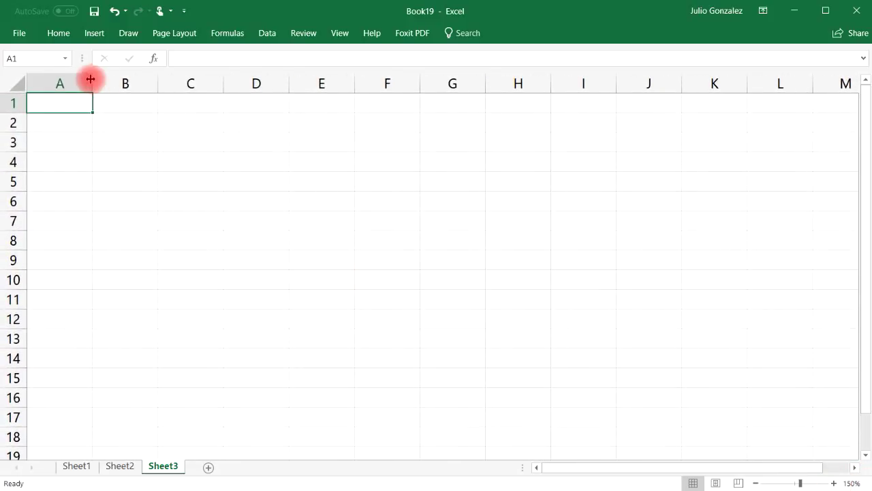
pyautogui.moveTo(92, 82); pyautogui.dragTo(160, 114)
pyautogui.click(100, 204)
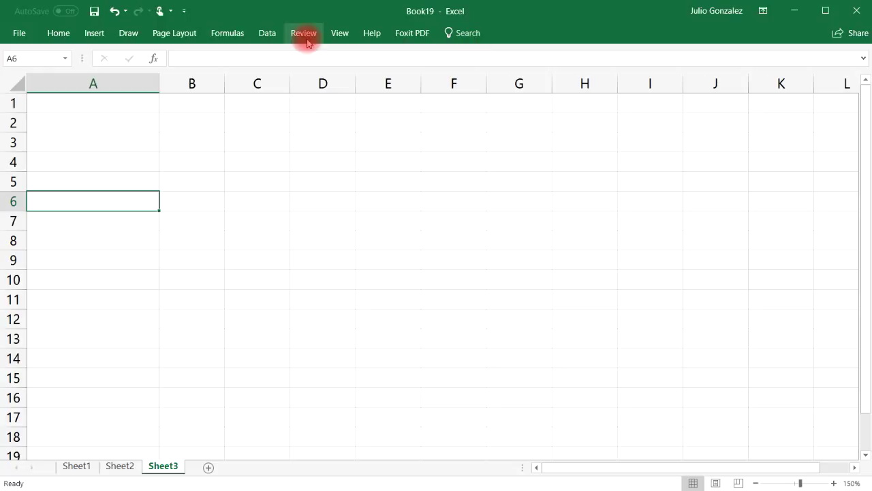
# Give A6 a List data validation with source =Sheet2!$A$1:$A$8
pyautogui.click(272, 34)
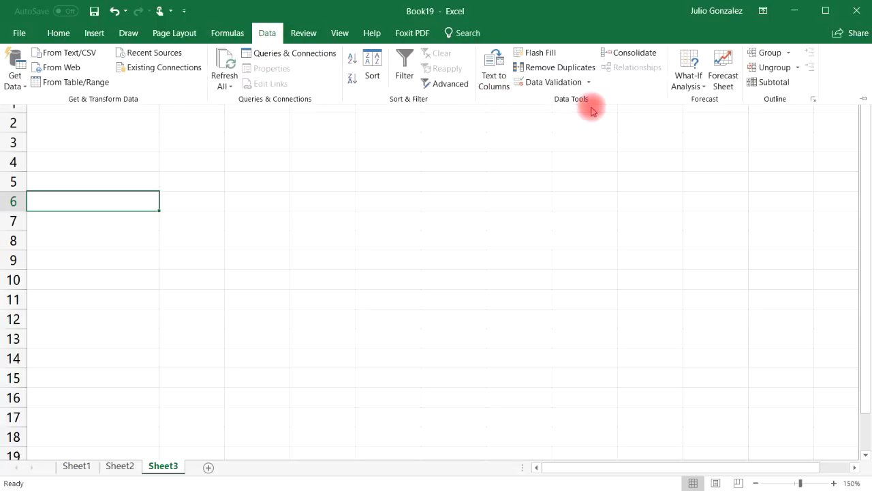
pyautogui.click(588, 82)
pyautogui.click(579, 97)
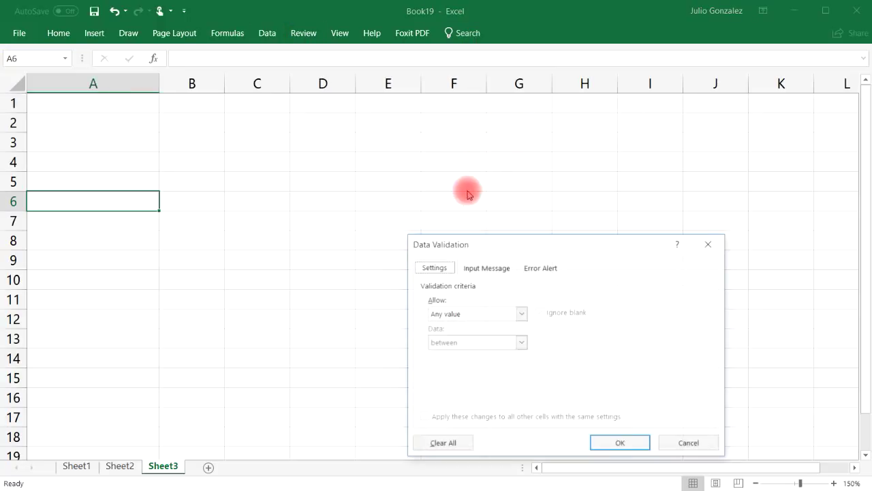
pyautogui.click(522, 313)
pyautogui.click(484, 349)
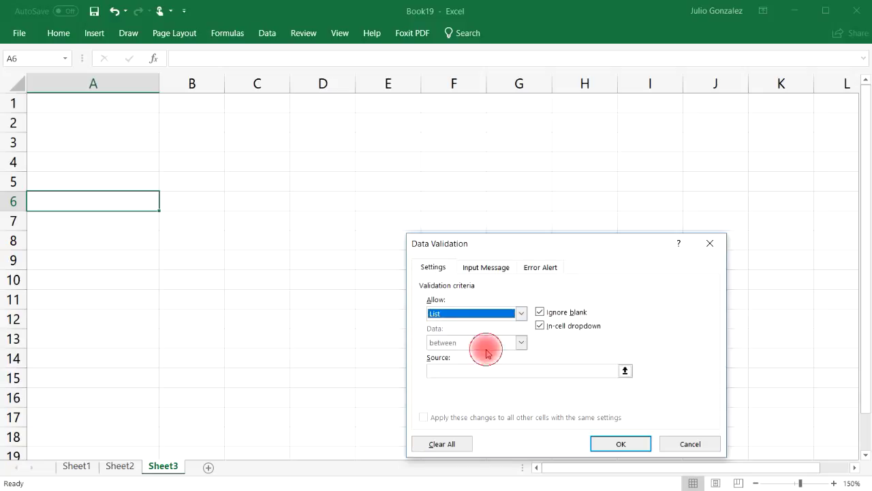
pyautogui.click(624, 370)
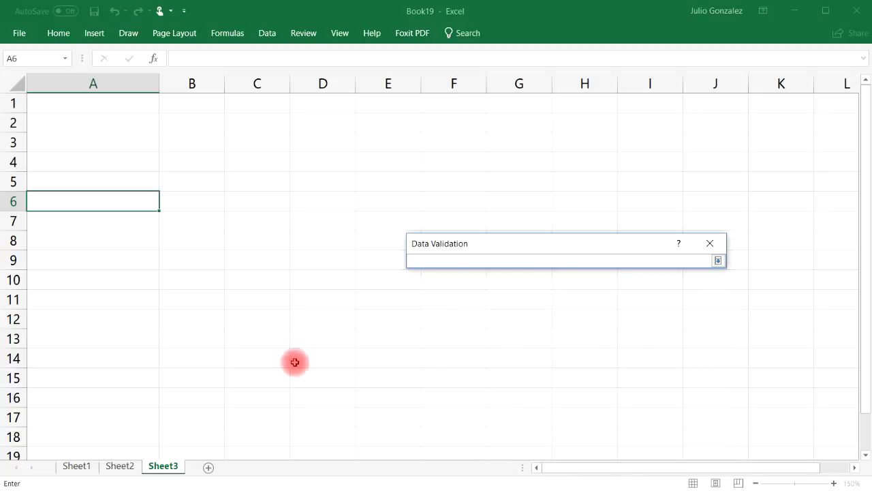
pyautogui.click(127, 470)
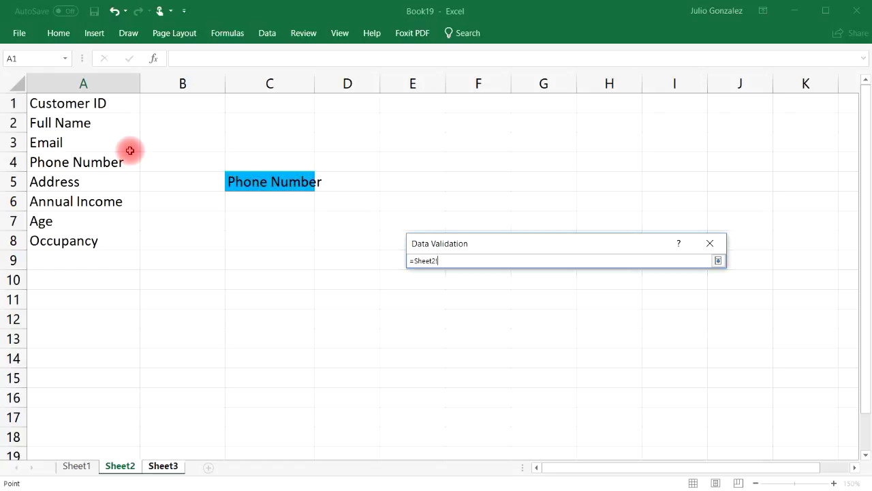
pyautogui.moveTo(107, 103); pyautogui.dragTo(88, 244)
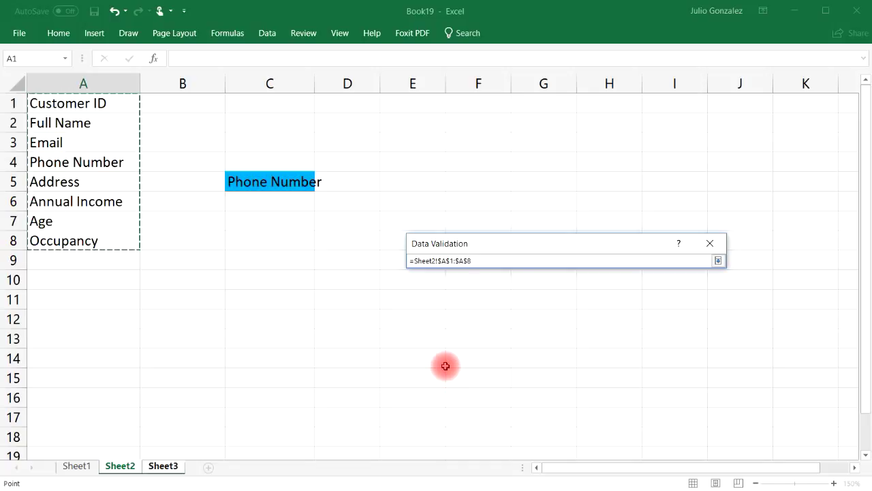
pyautogui.press('Return')
pyautogui.click(611, 440)
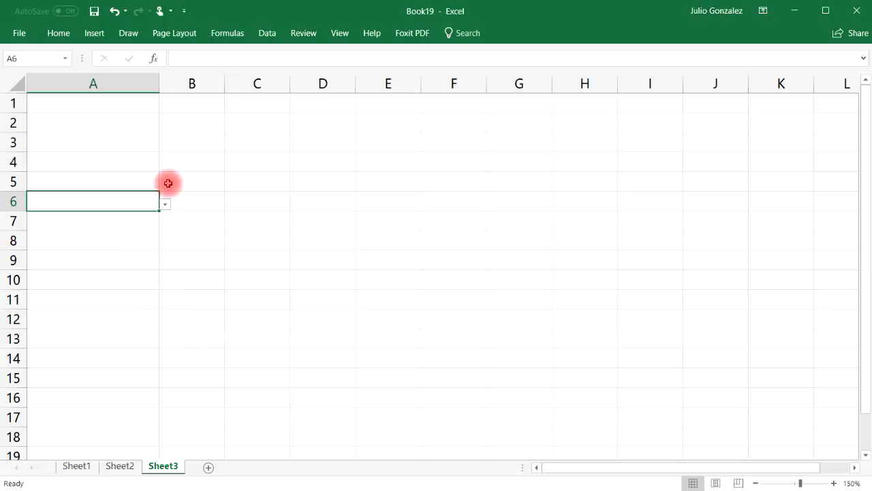
# Test A6's dropdown by choosing Phone Number, then Address
pyautogui.click(120, 466)
pyautogui.click(163, 466)
pyautogui.click(165, 204)
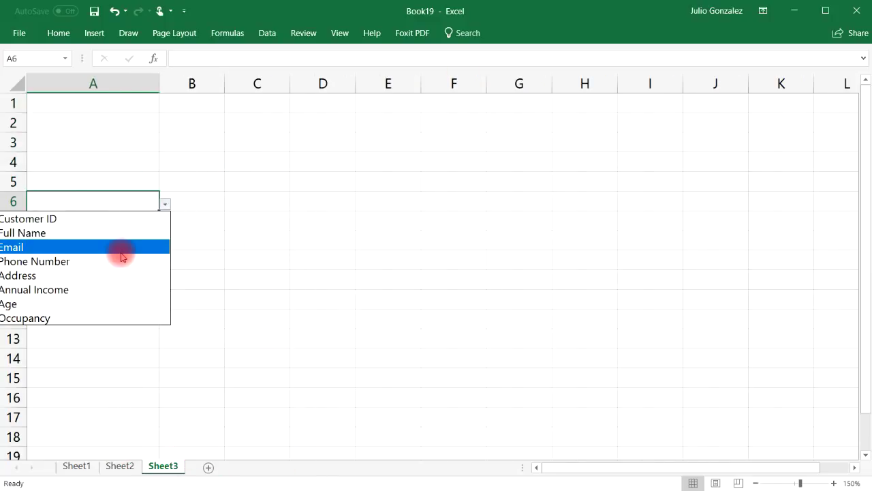
pyautogui.click(120, 259)
pyautogui.click(166, 204)
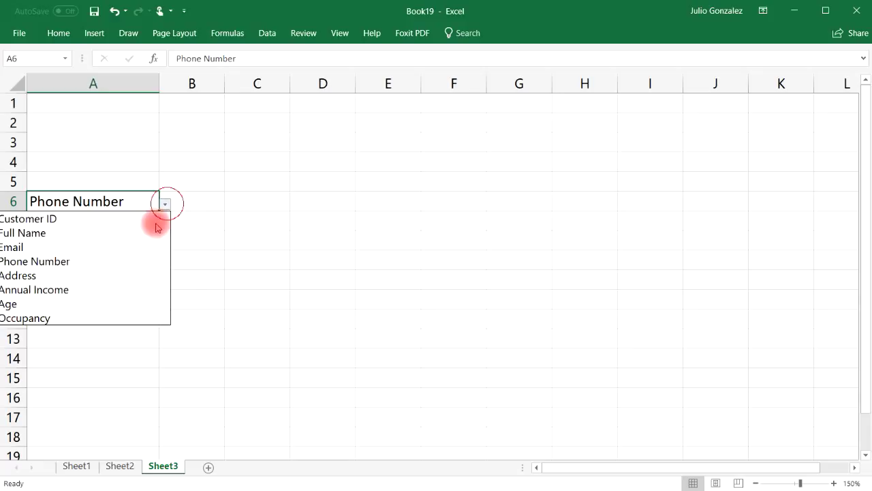
pyautogui.click(140, 275)
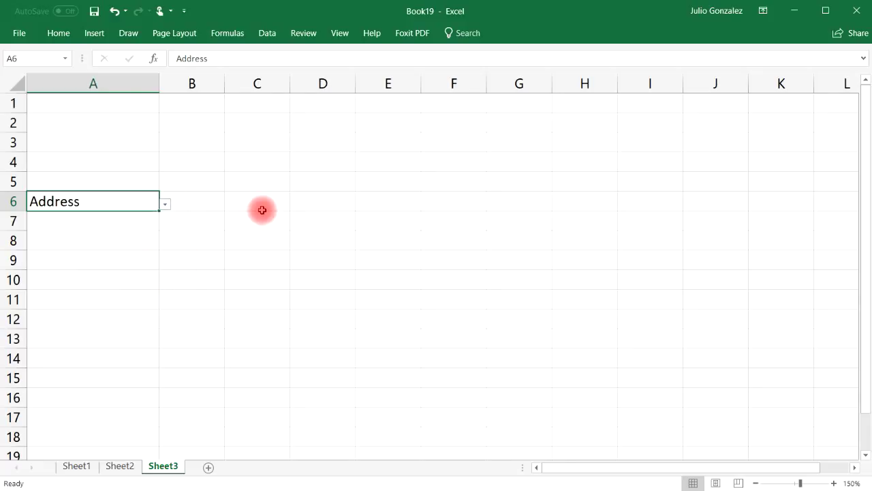
# Widen column A, set A6 to Annual Income, and return to Sheet2
pyautogui.moveTo(159, 83); pyautogui.dragTo(181, 84)
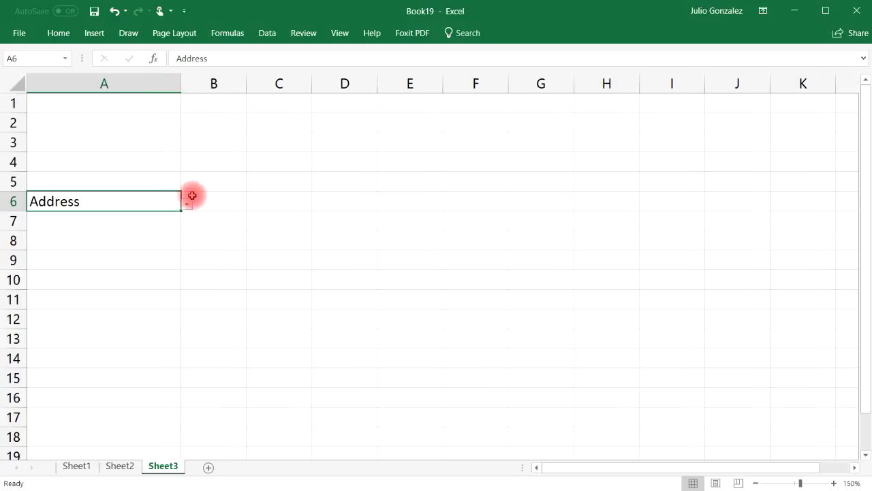
pyautogui.click(187, 204)
pyautogui.click(162, 288)
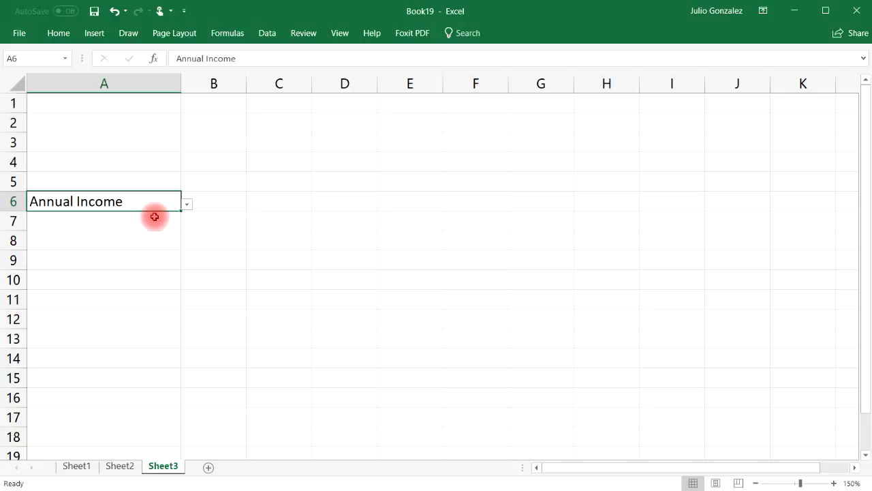
pyautogui.click(119, 466)
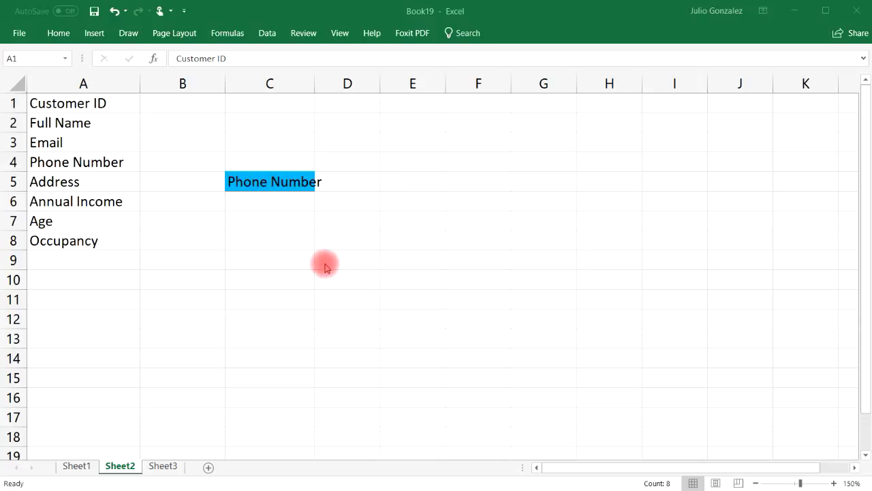
# On Sheet1, enter labels Full Name:, Customer ID: and Email: in B12:B14
pyautogui.click(77, 465)
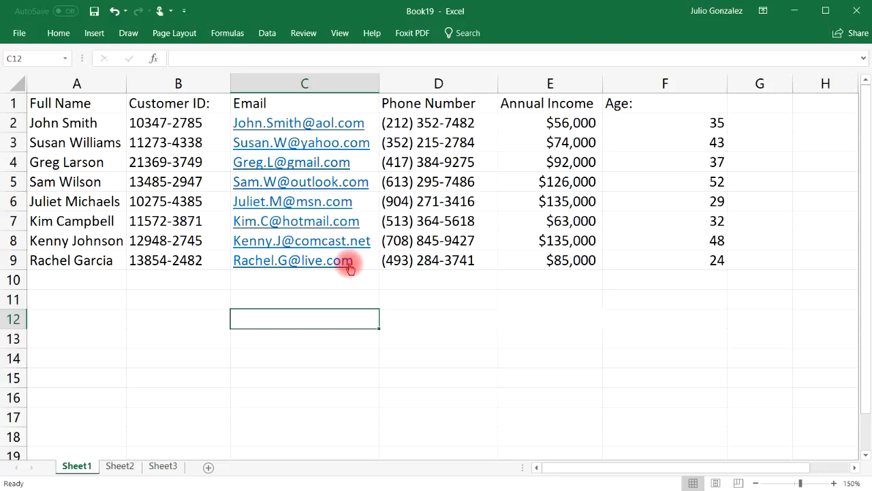
pyautogui.click(203, 321)
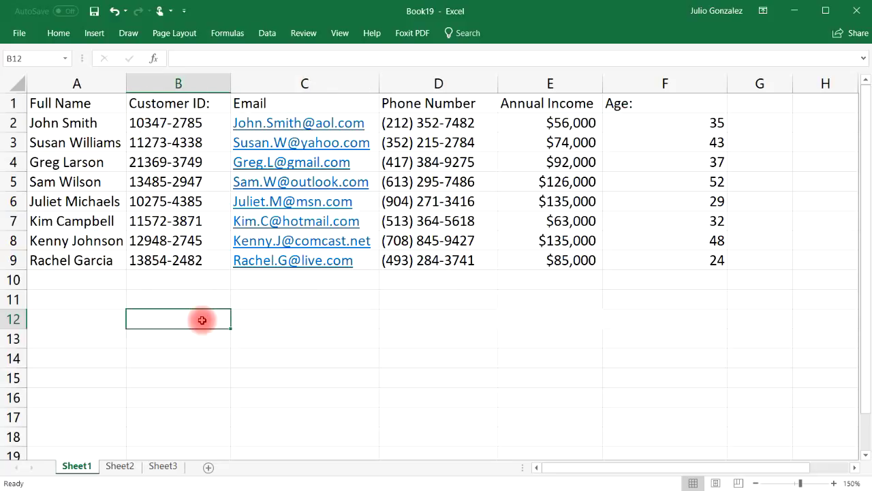
pyautogui.write('F')
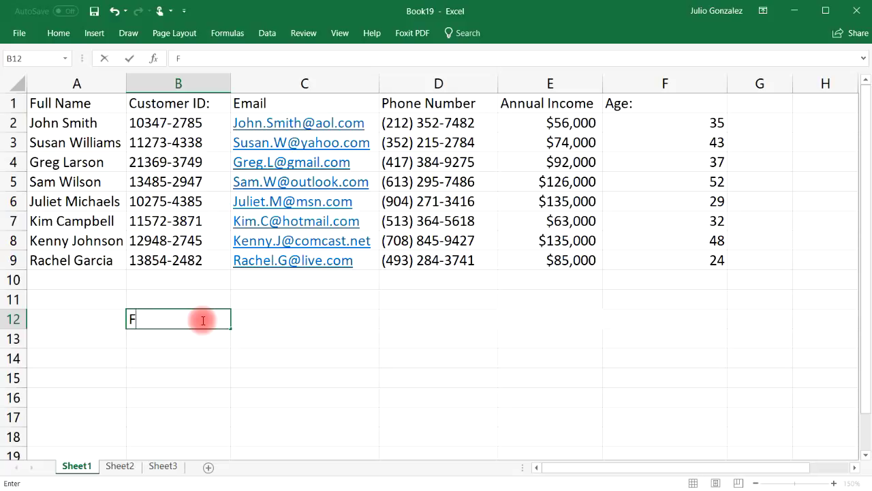
pyautogui.write('ull Name:')
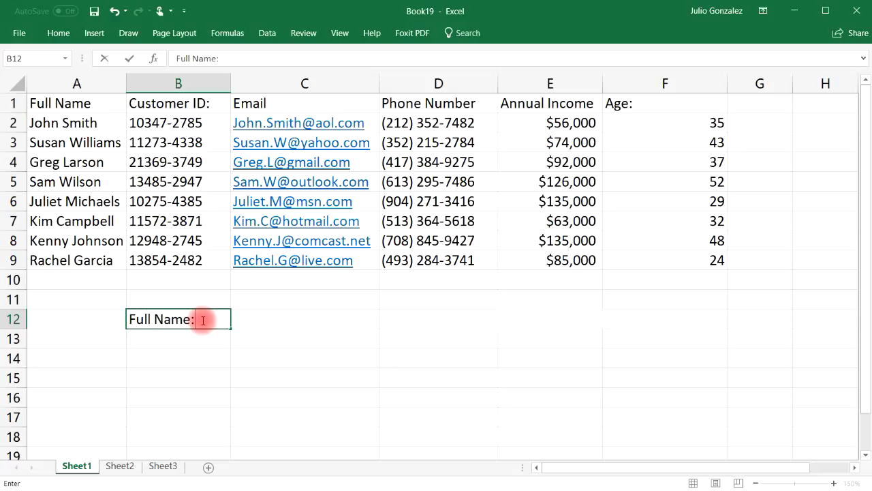
pyautogui.press('Return')
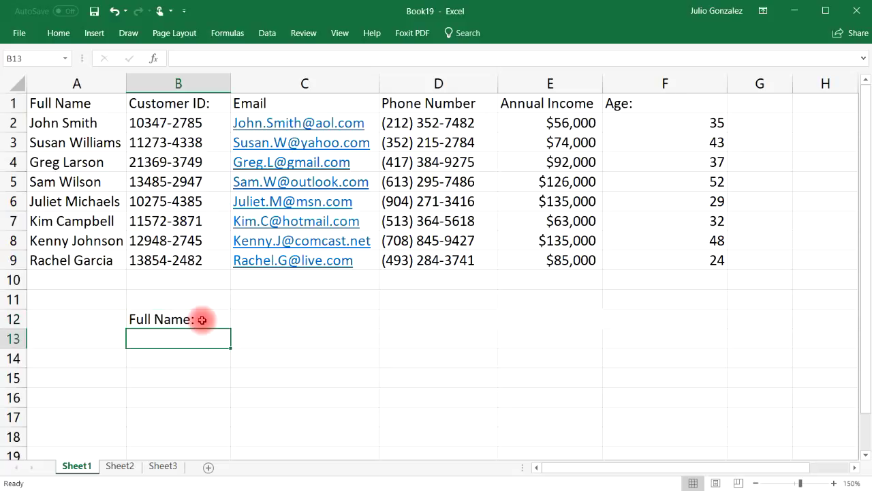
pyautogui.write('Cud')
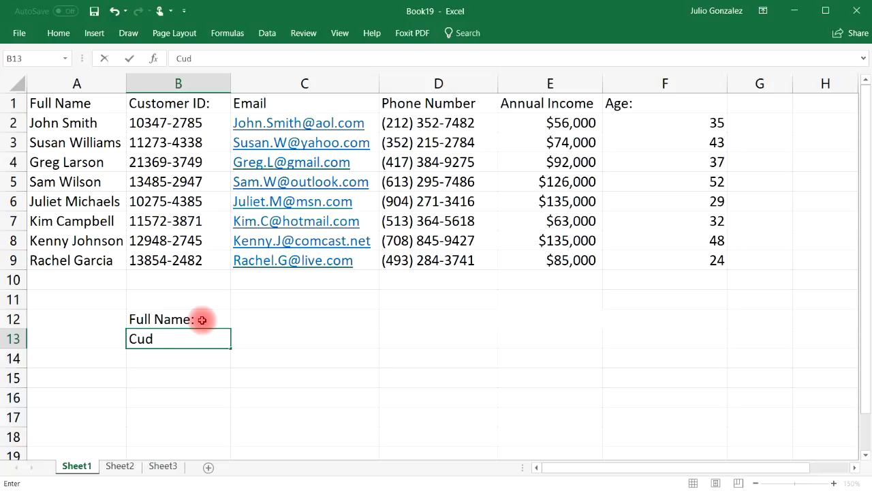
pyautogui.press('BackSpace')
pyautogui.write('stomer ')
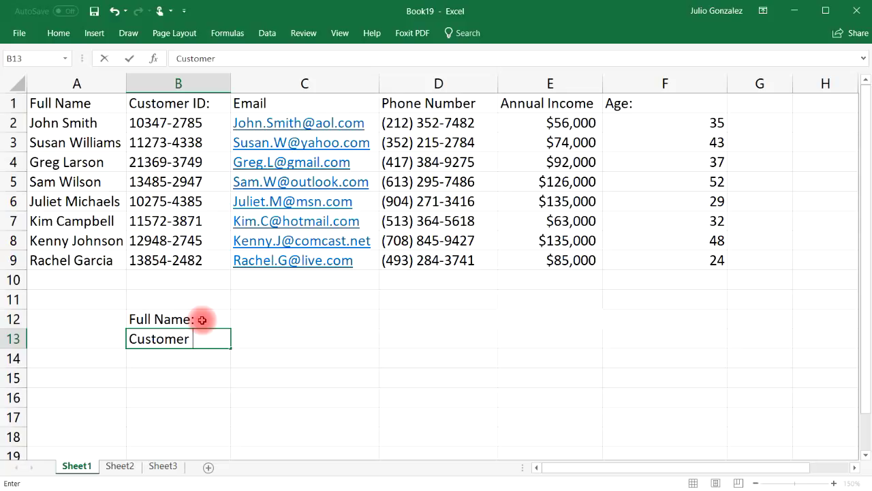
pyautogui.write('ID:')
pyautogui.press('Return')
pyautogui.write('Email:')
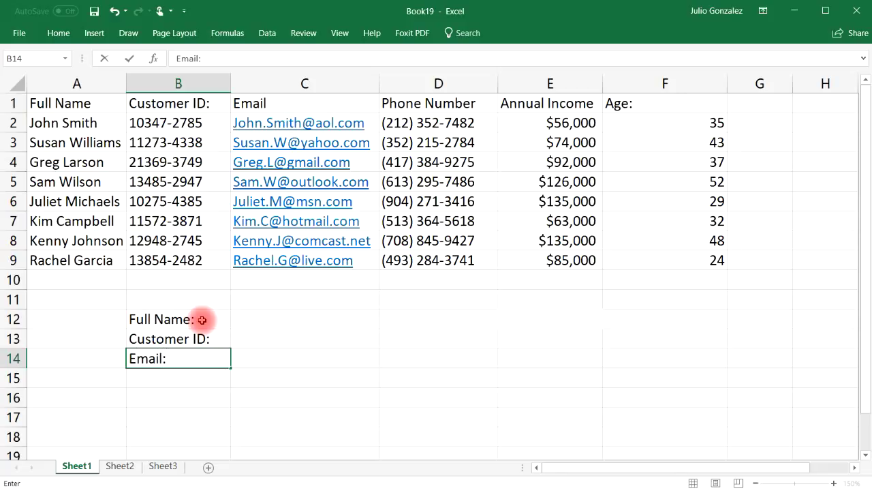
pyautogui.press('Return')
# Add labels Phone Number:, Annual Income: and Age: in B15:B17
pyautogui.write('P')
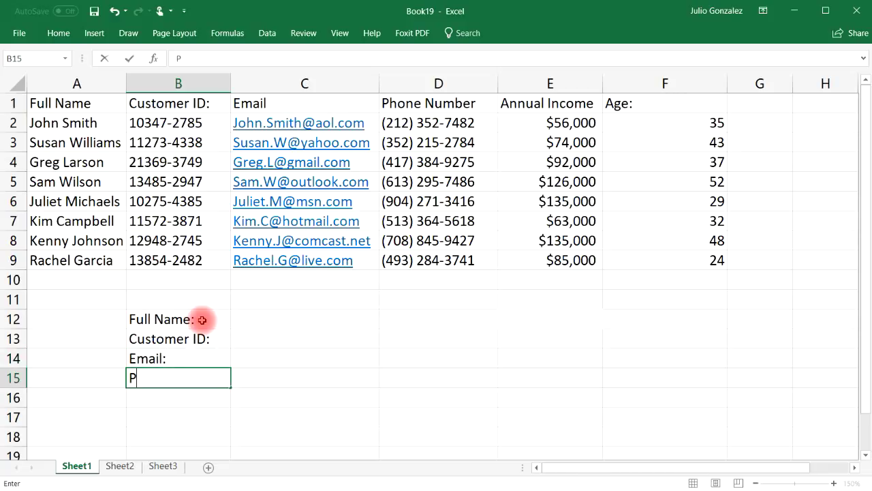
pyautogui.write('hone Number:')
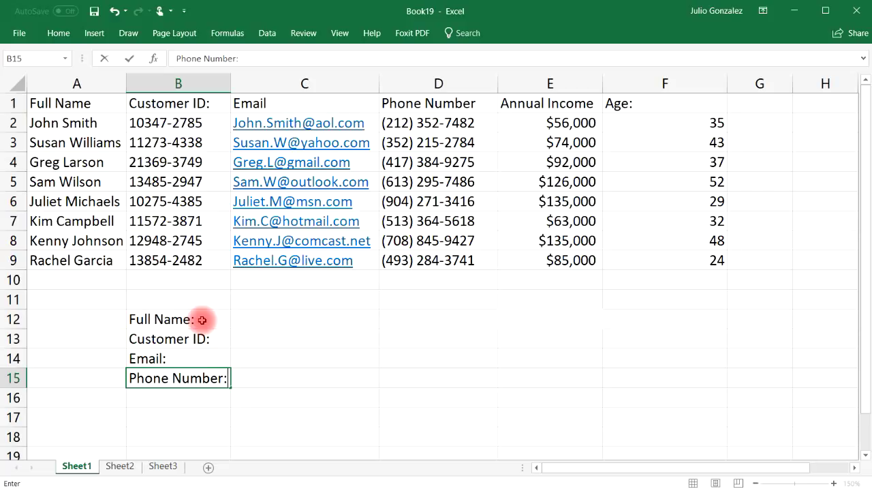
pyautogui.press('Return')
pyautogui.write('Annual Income:')
pyautogui.press('Return')
pyautogui.write('Age')
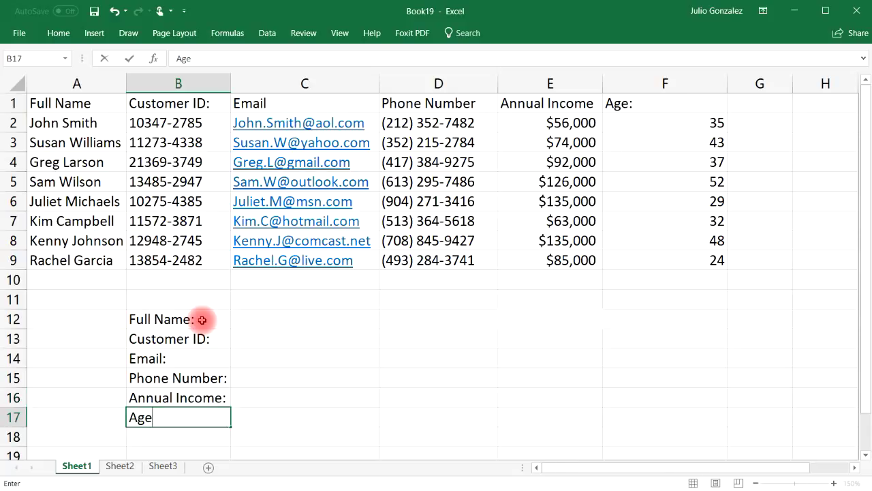
pyautogui.write(':')
pyautogui.press('Tab')
# Enter a sample customer's full name in C12
pyautogui.press('Up')
pyautogui.press('Up')
pyautogui.press('Up')
pyautogui.press('Up')
pyautogui.press('Up')
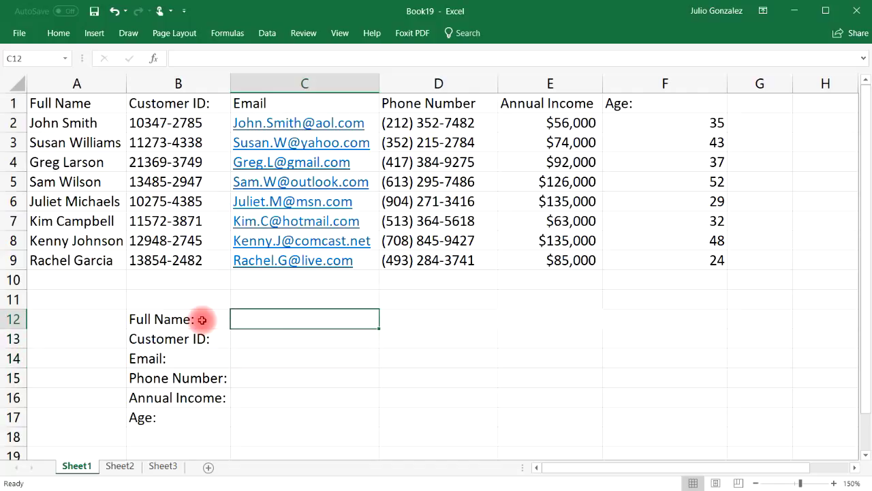
pyautogui.press('Return')
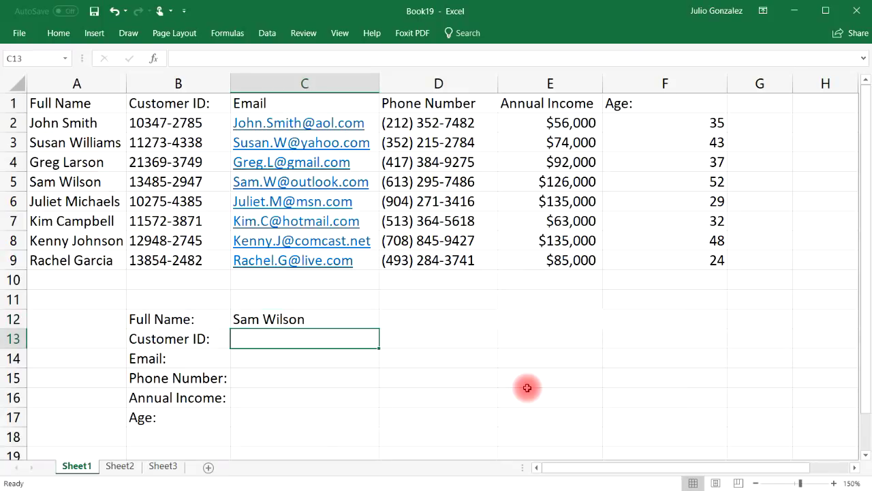
# Enter =VLOOKUP(C12,A1:F9,2,FALSE) in C13 to return the Customer ID
pyautogui.click(291, 341)
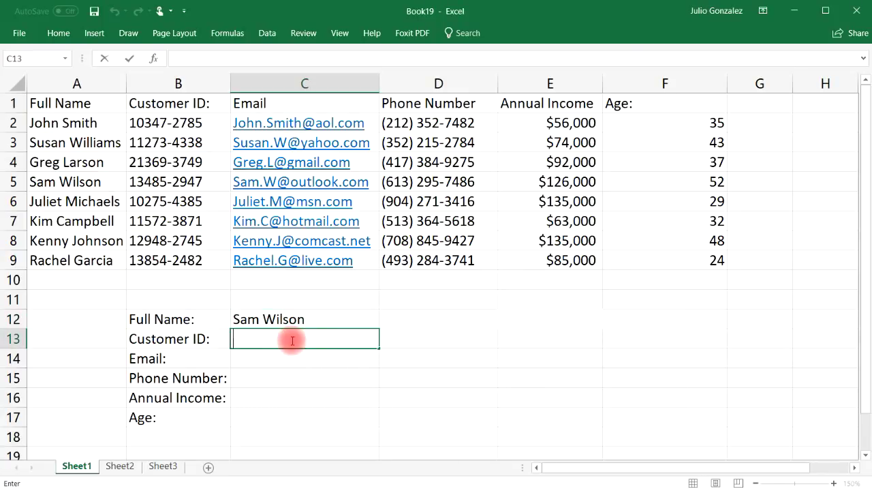
pyautogui.write('=vlook')
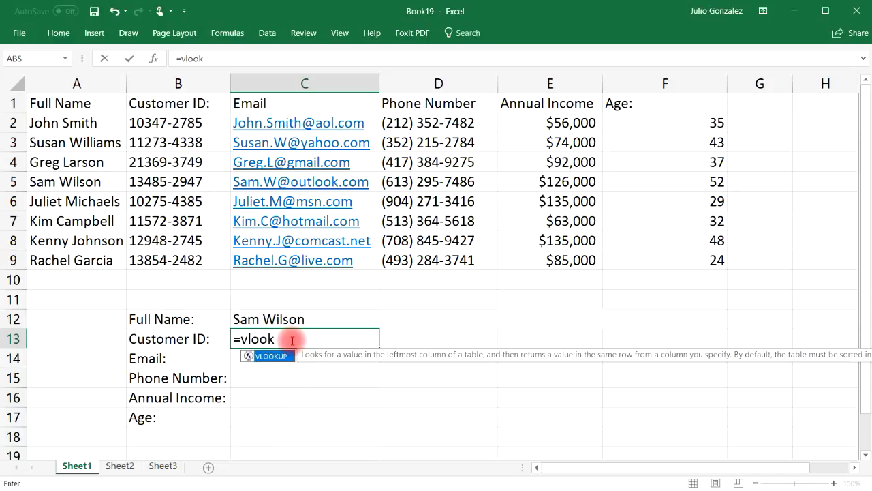
pyautogui.write('up(')
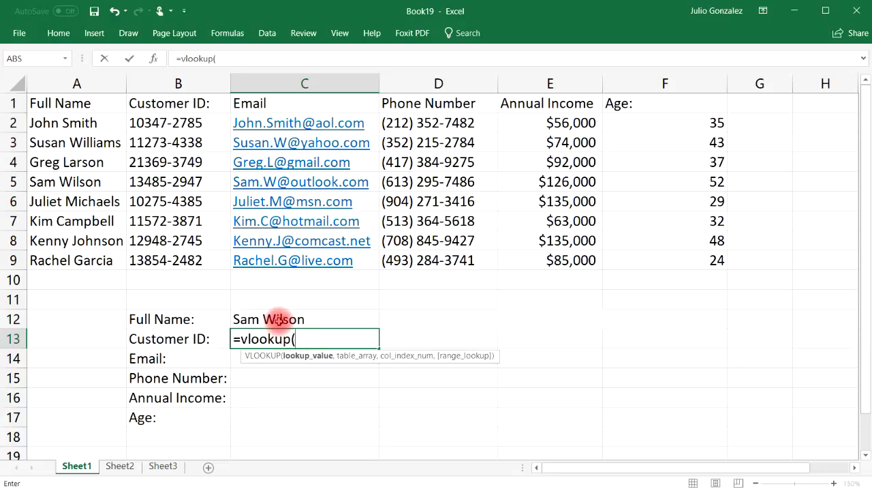
pyautogui.click(282, 316)
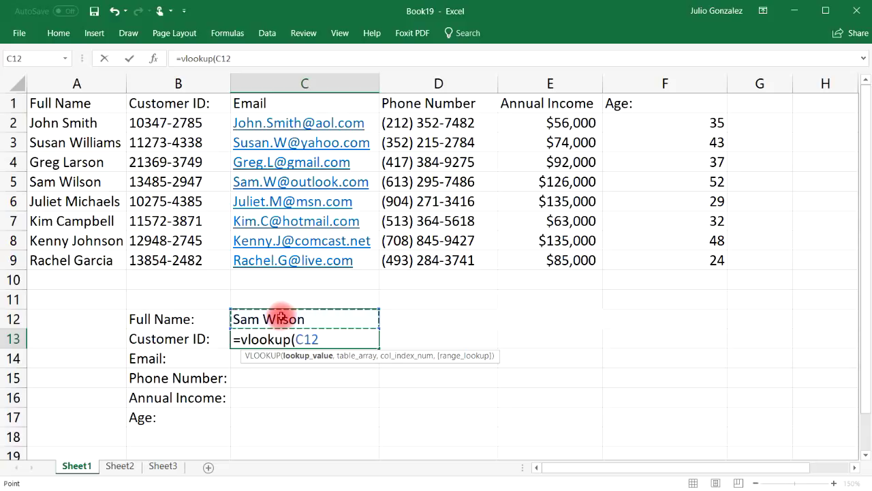
pyautogui.write(',')
pyautogui.moveTo(83, 104); pyautogui.dragTo(716, 254)
pyautogui.write(',')
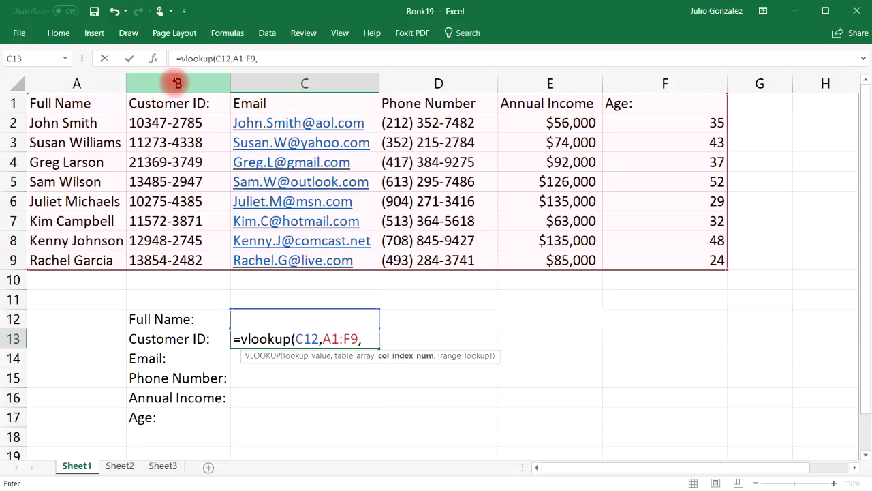
pyautogui.write('2')
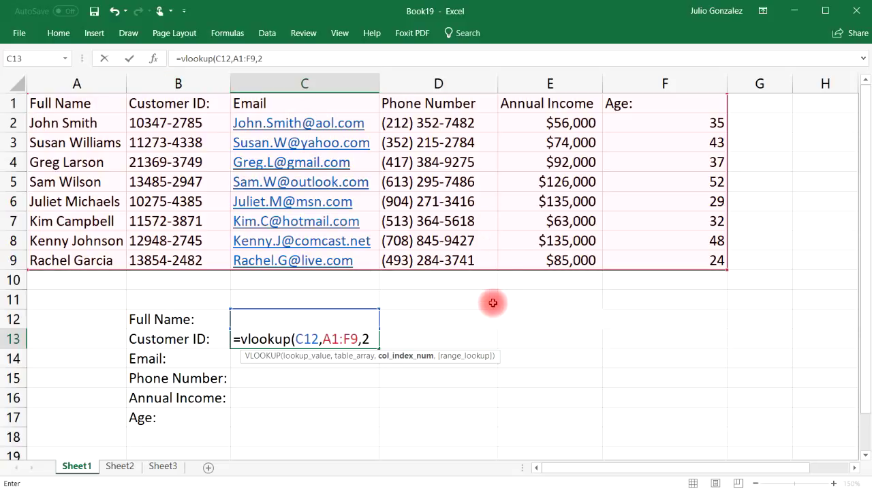
pyautogui.write(',')
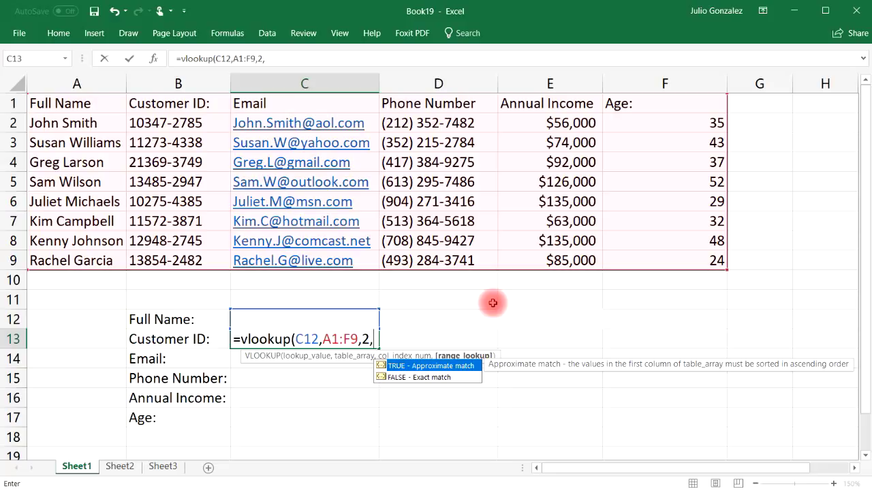
pyautogui.write('false)')
pyautogui.press('Return')
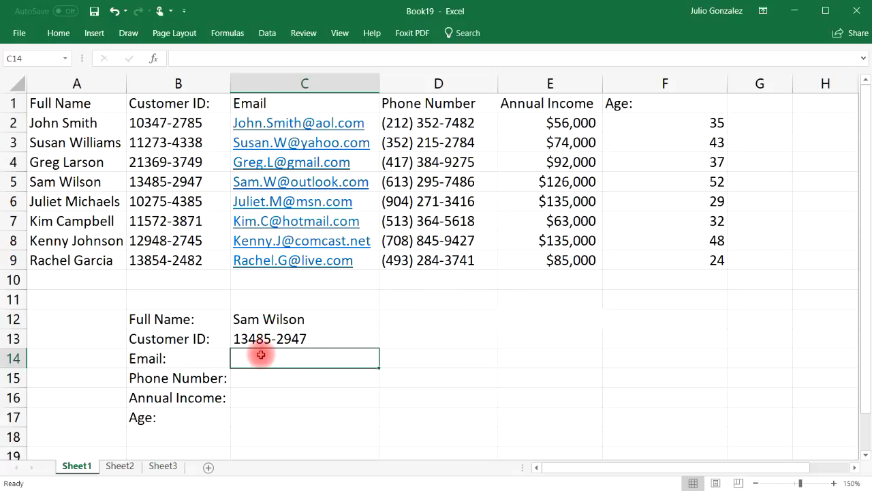
# Enter =VLOOKUP(C12,A1:F9,3,FALSE) in C14 to return the email
pyautogui.doubleClick(298, 359)
pyautogui.write('=')
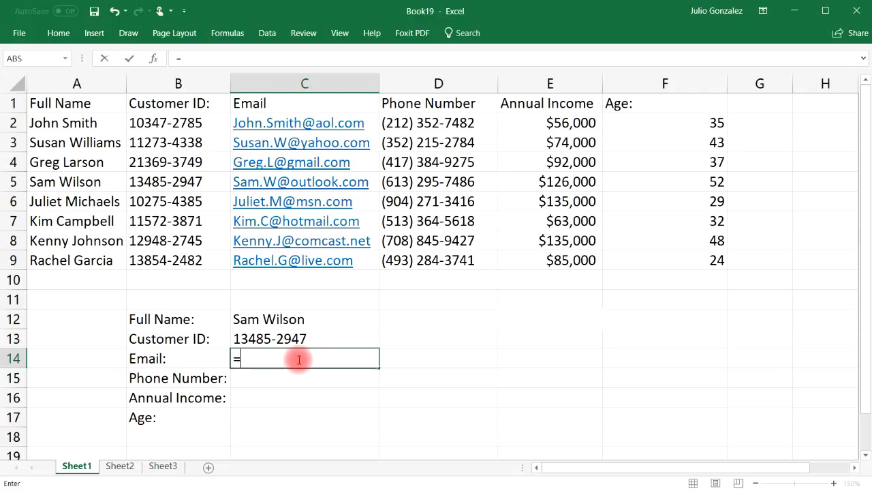
pyautogui.write('vlook')
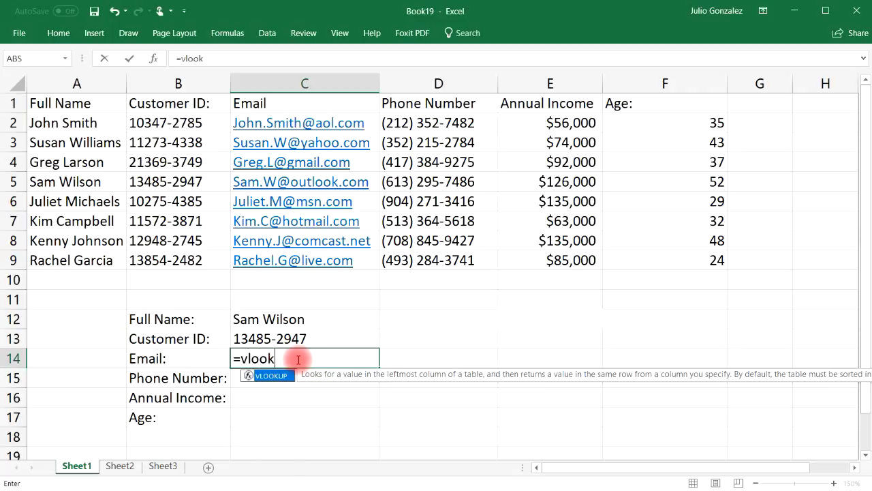
pyautogui.write('up(')
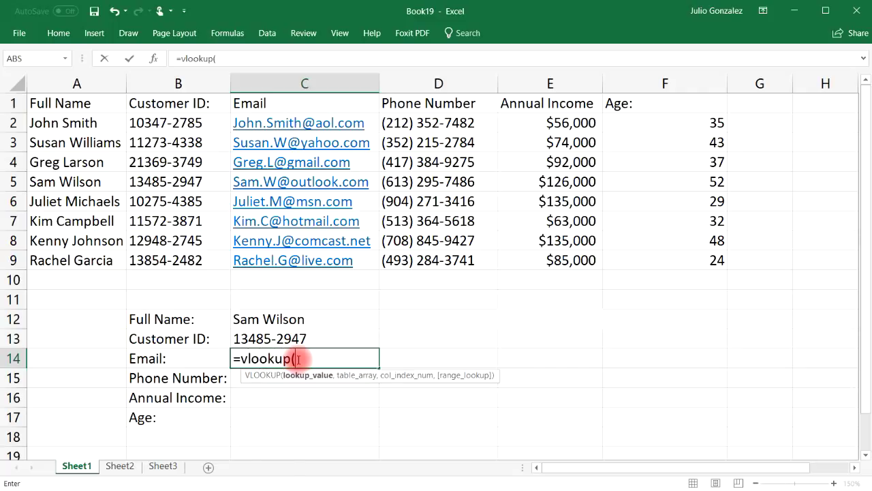
pyautogui.write('C12,')
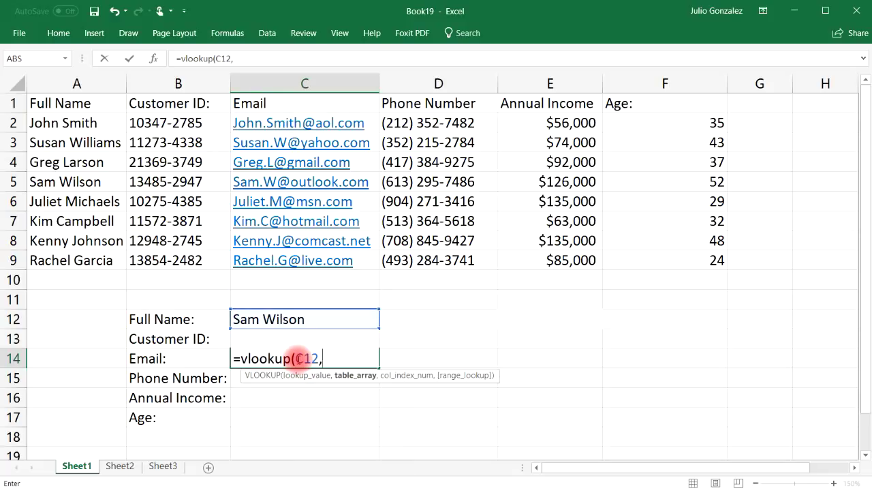
pyautogui.moveTo(66, 101); pyautogui.dragTo(662, 253)
pyautogui.write(',')
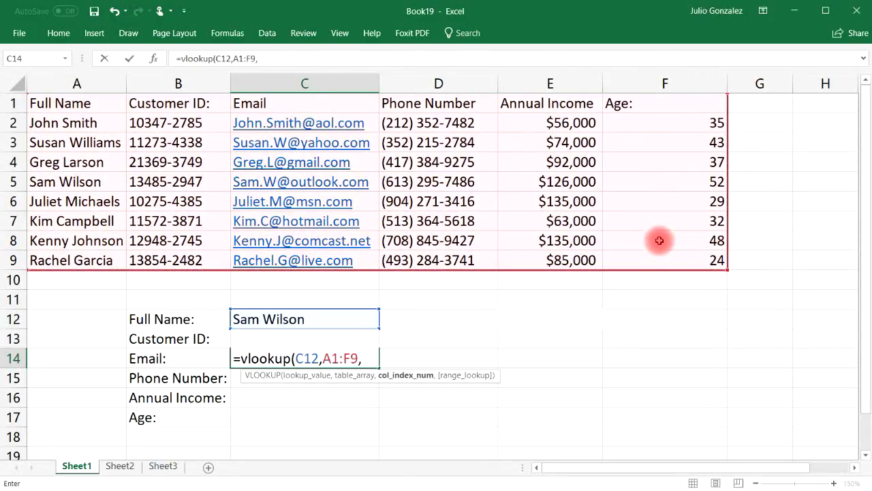
pyautogui.write('3,')
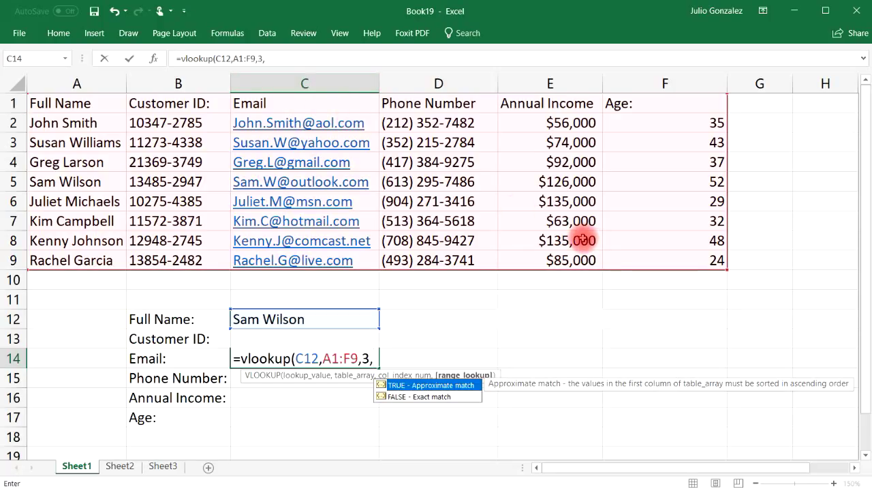
pyautogui.write('falls')
pyautogui.write('se)')
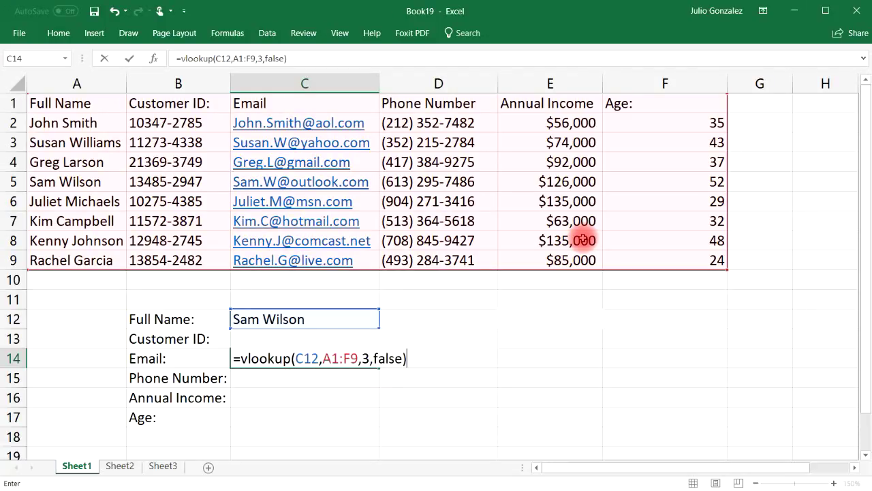
pyautogui.press('Return')
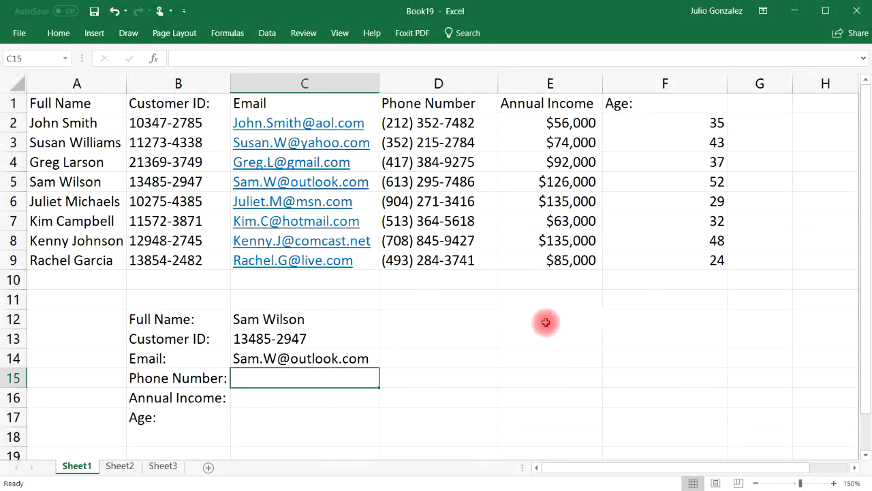
# Enter =VLOOKUP(C12,A1:F9,4,TRUE) in C15 to return the phone number
pyautogui.write('=')
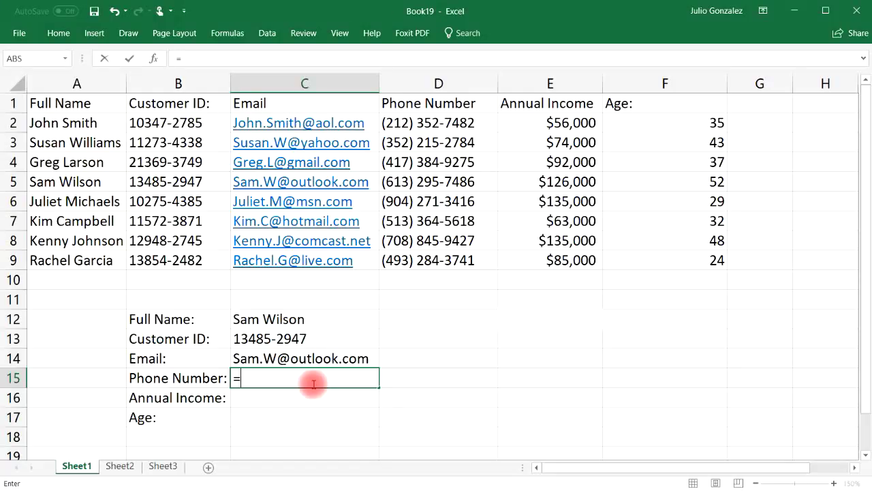
pyautogui.write('vlooku')
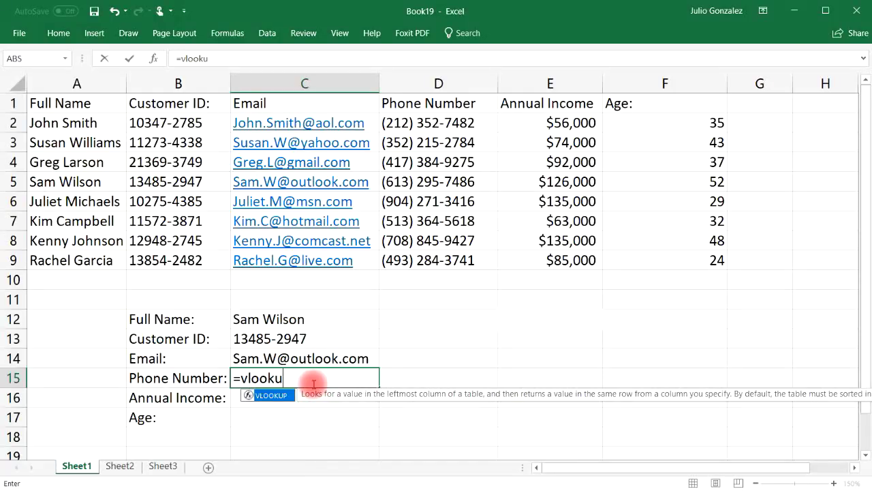
pyautogui.write('p(C')
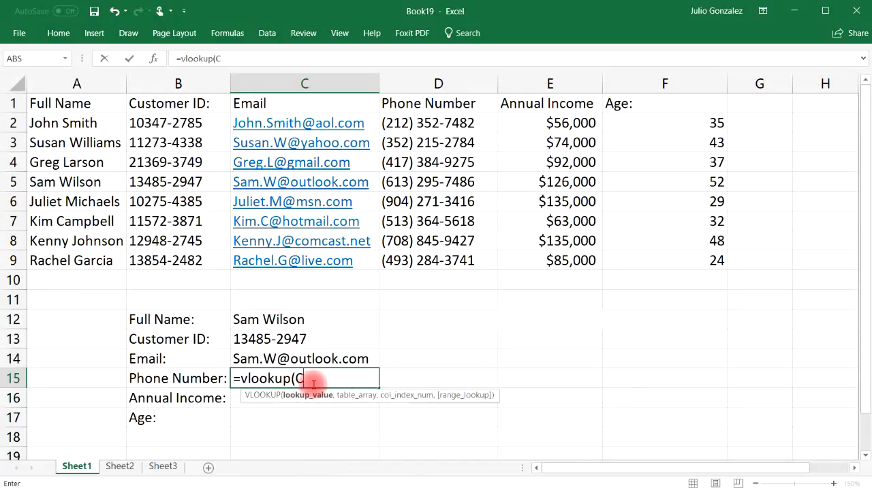
pyautogui.write('12,')
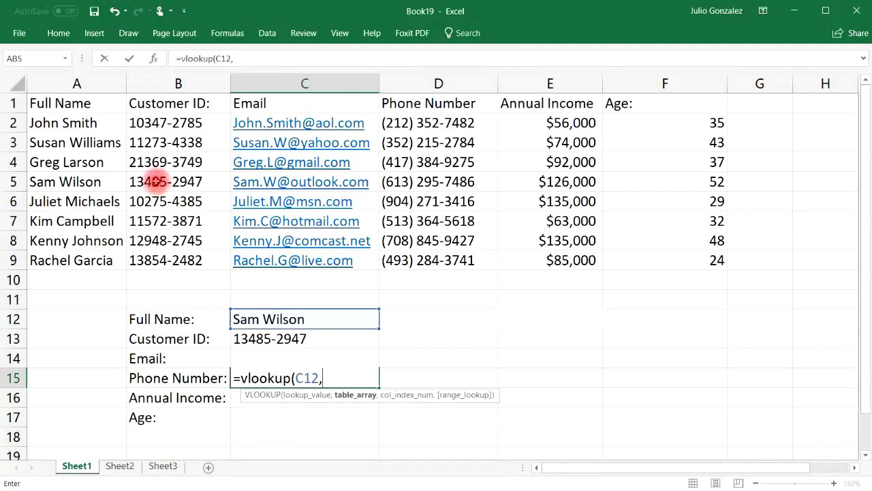
pyautogui.moveTo(82, 103); pyautogui.dragTo(640, 247)
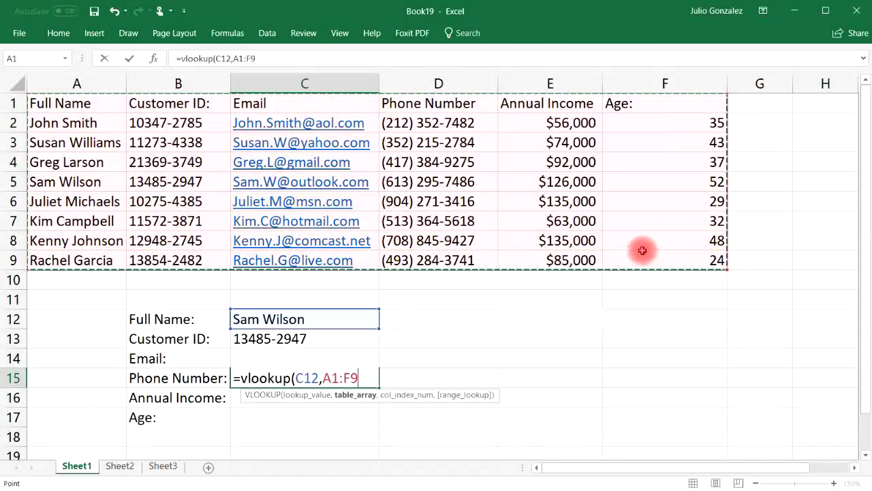
pyautogui.write(',')
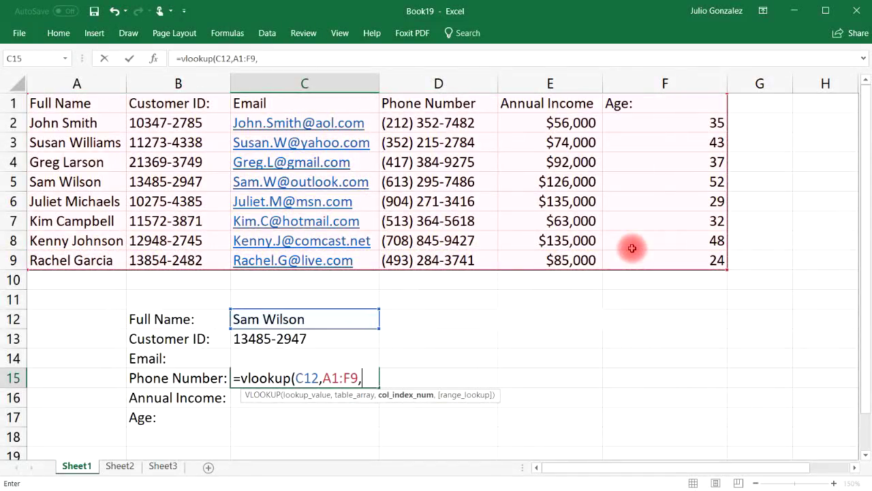
pyautogui.write('4')
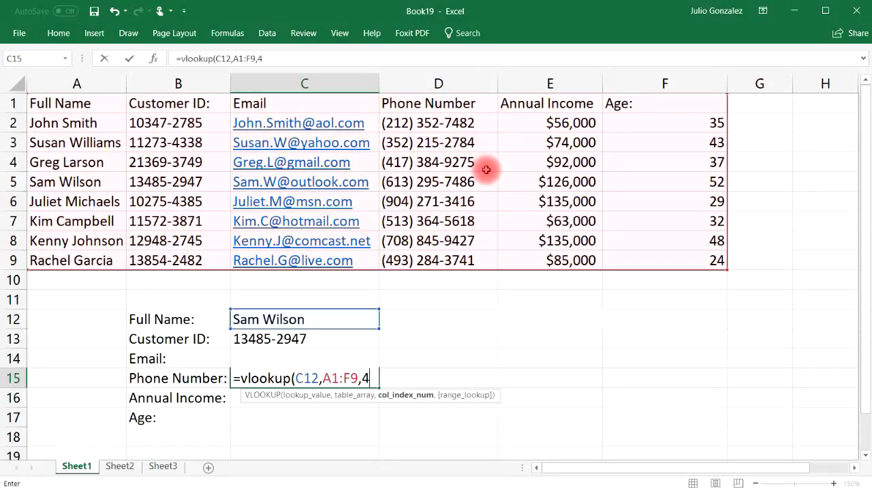
pyautogui.write(',tr')
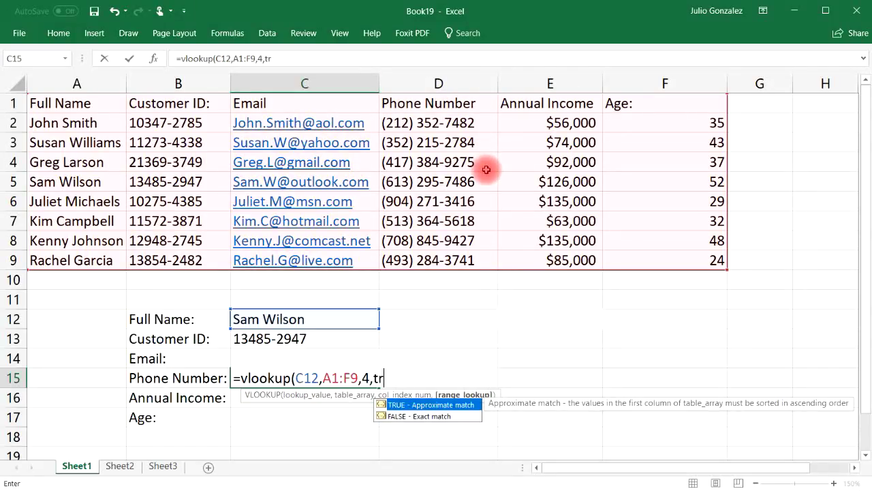
pyautogui.write('ue)')
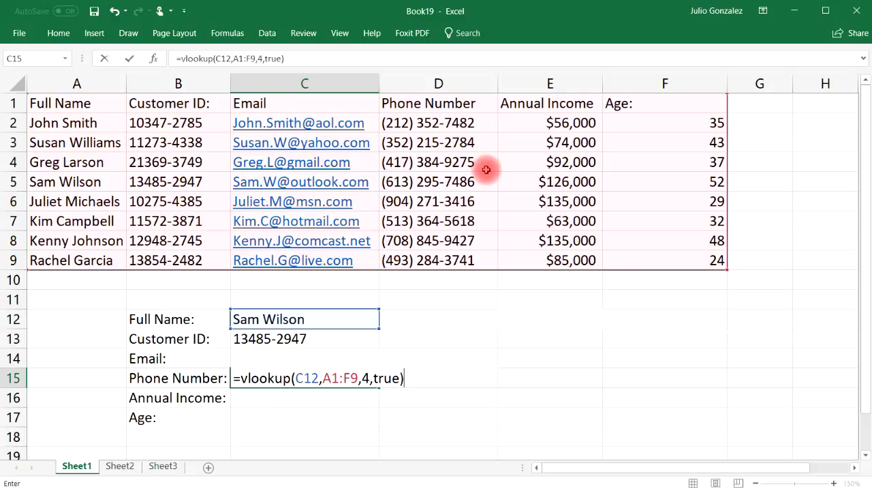
pyautogui.press('Return')
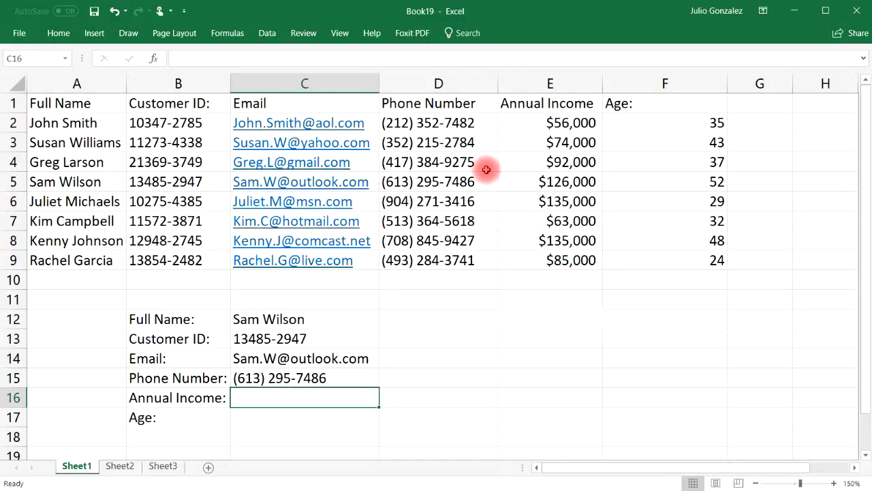
# Enter =VLOOKUP(C12,A1:F9,5,TRUE) in C16 for the annual income
pyautogui.write('=vlo')
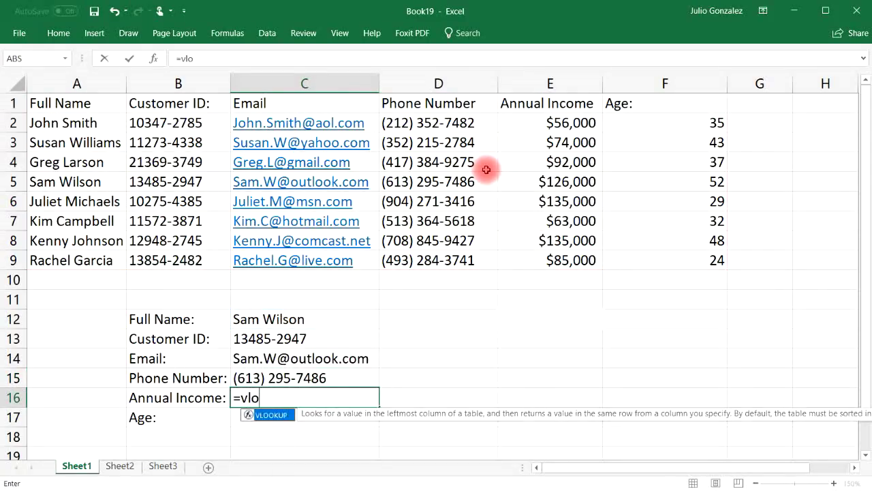
pyautogui.write('okup')
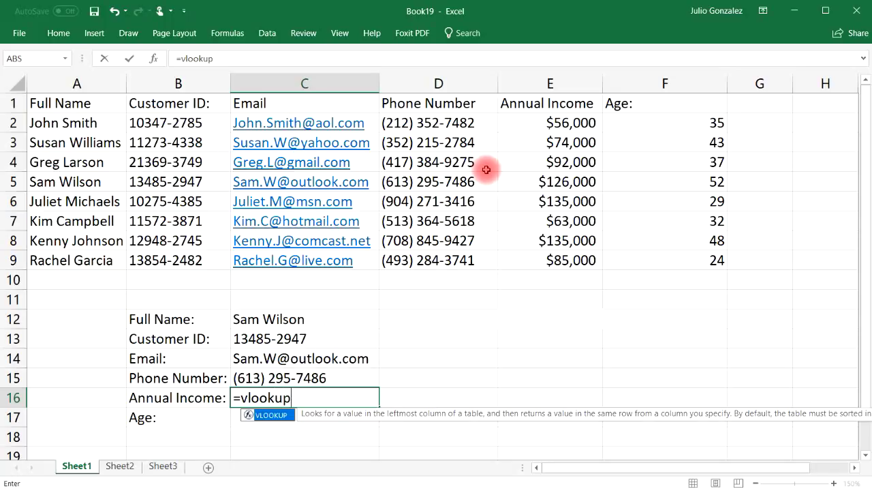
pyautogui.write('(C12,')
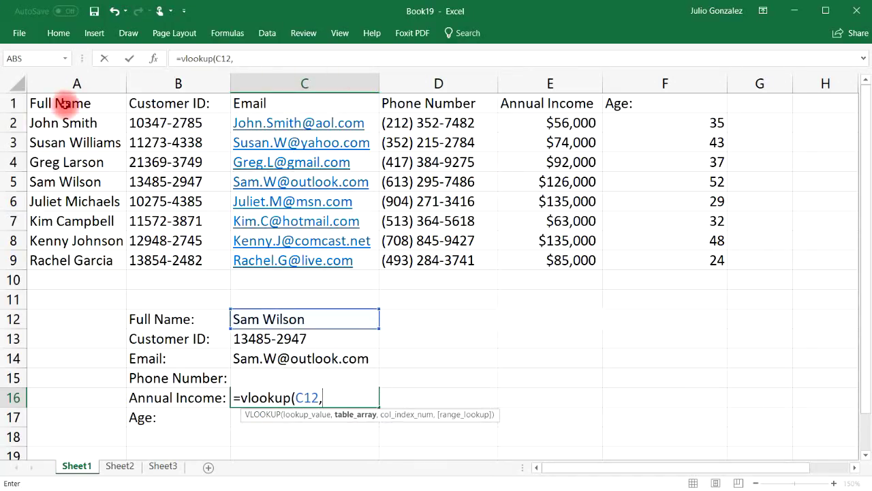
pyautogui.moveTo(64, 103); pyautogui.dragTo(639, 253)
pyautogui.write(',')
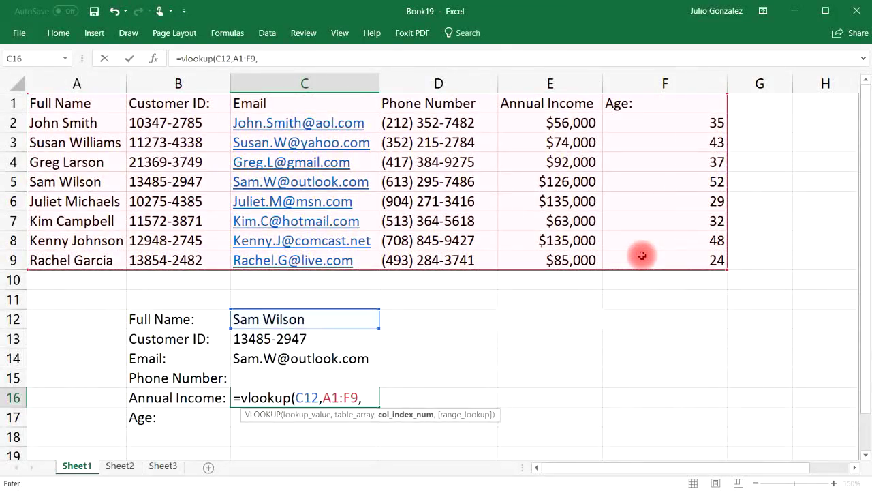
pyautogui.write('5,f')
pyautogui.write('rue')
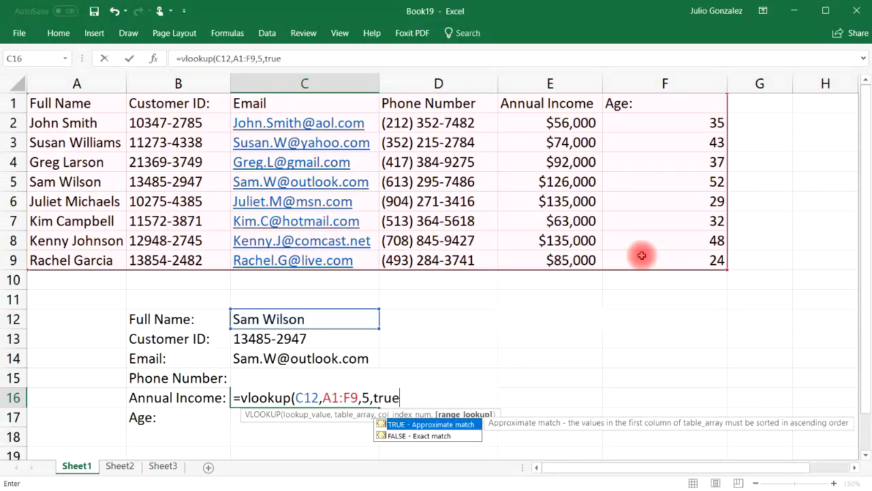
pyautogui.write(')')
pyautogui.press('Return')
# Enter =VLOOKUP(C12,A1:F9,6,TRUE) in C17 for the age
pyautogui.write('=v')
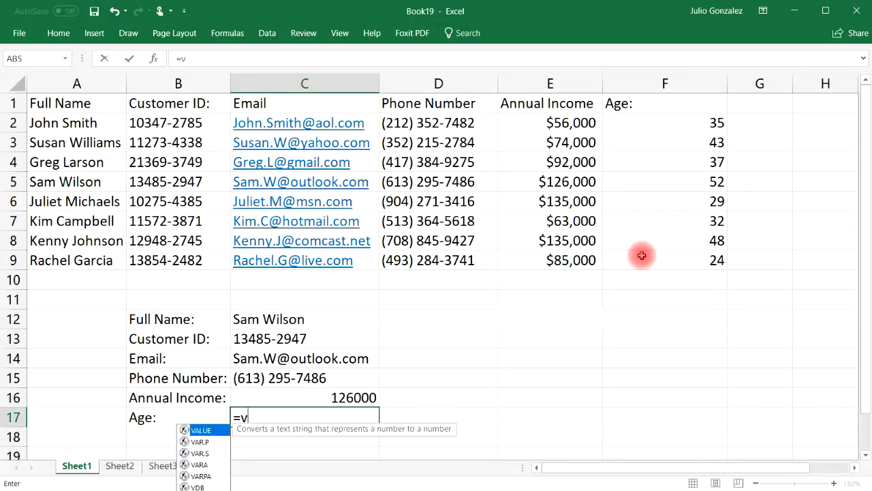
pyautogui.write('lookup')
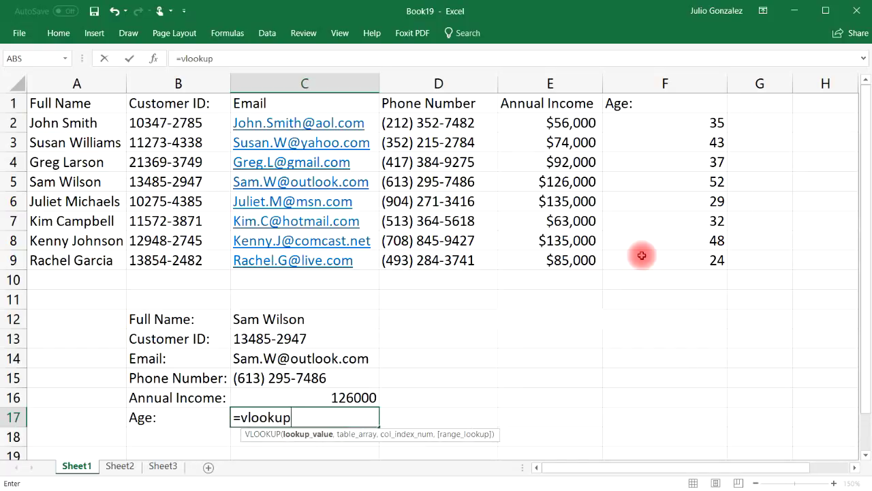
pyautogui.write('(C12,')
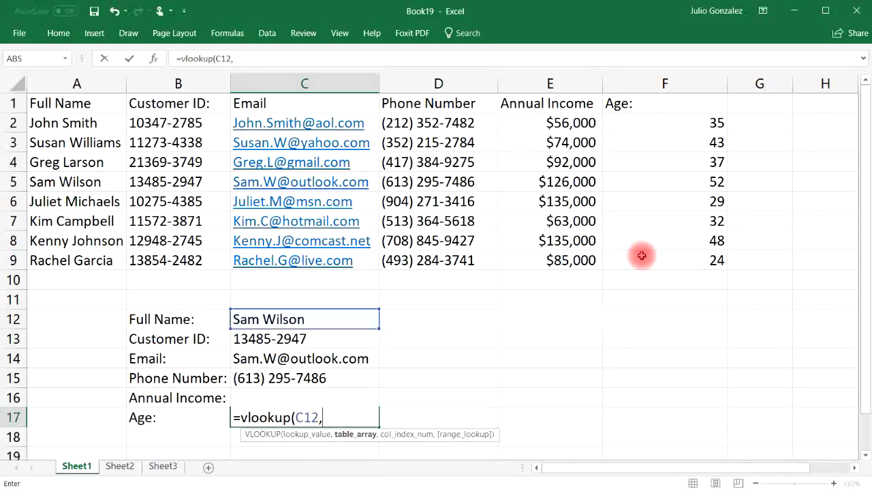
pyautogui.moveTo(89, 103); pyautogui.dragTo(702, 262)
pyautogui.write(',')
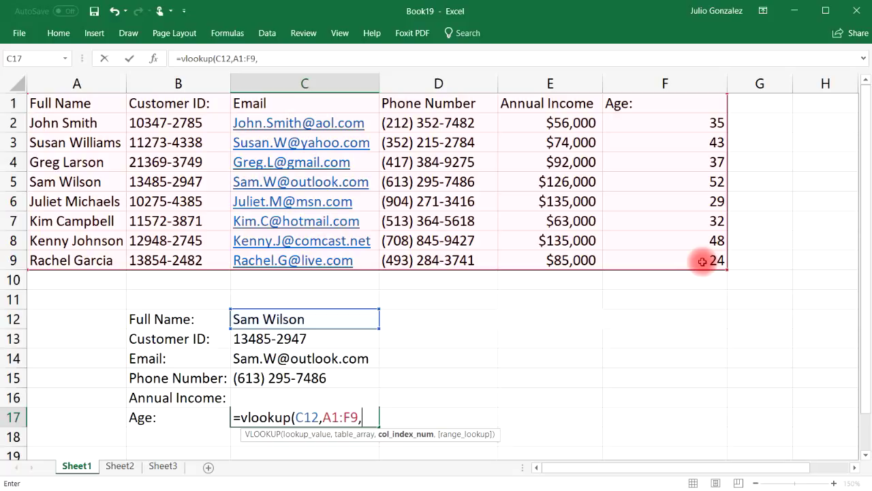
pyautogui.write('6,true')
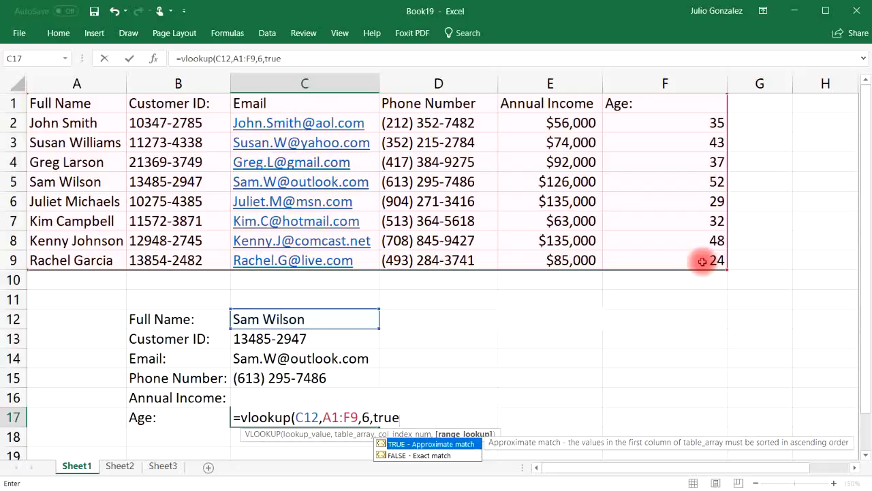
pyautogui.press('Return')
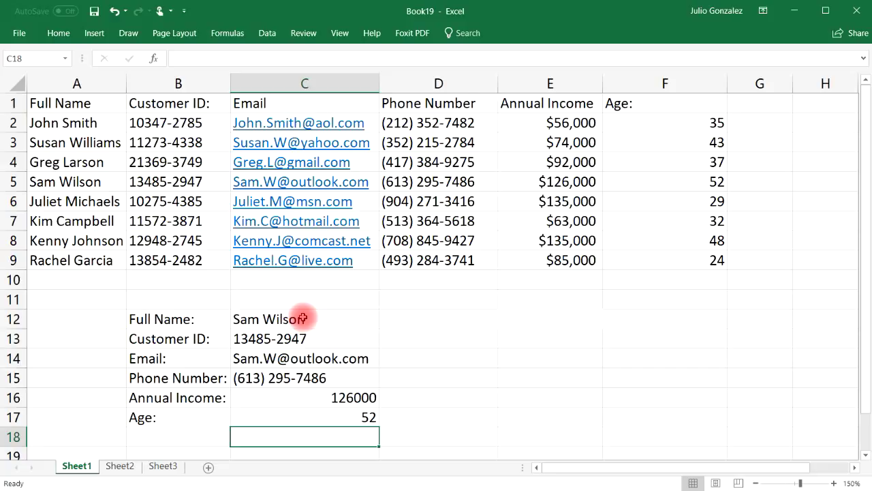
# Compare the C13–C17 lookup results against row 5's record, then begin editing C12
pyautogui.click(269, 338)
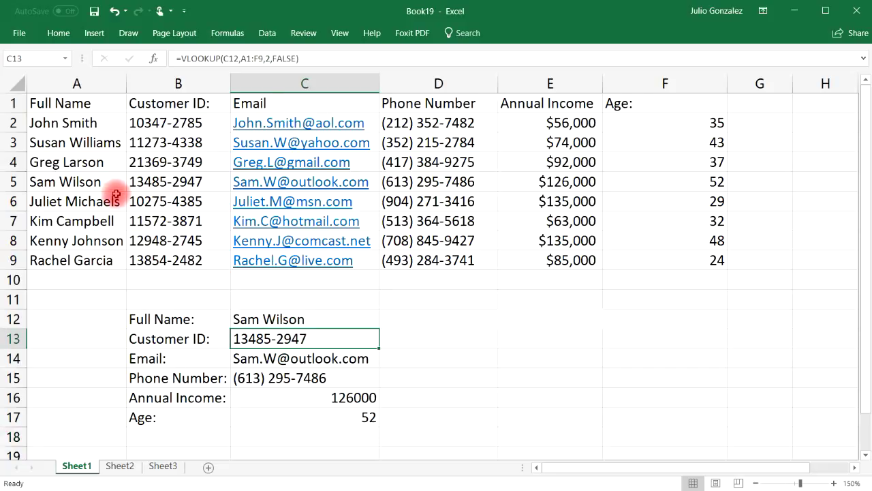
pyautogui.click(13, 182)
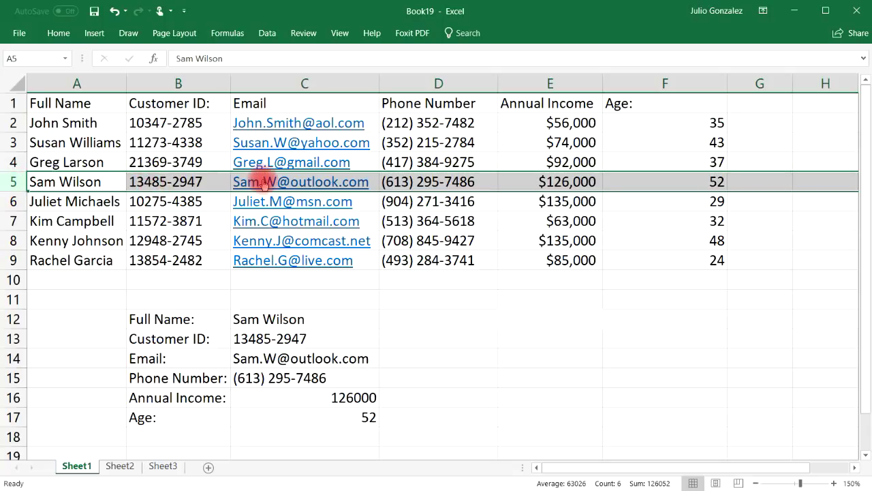
pyautogui.click(334, 361)
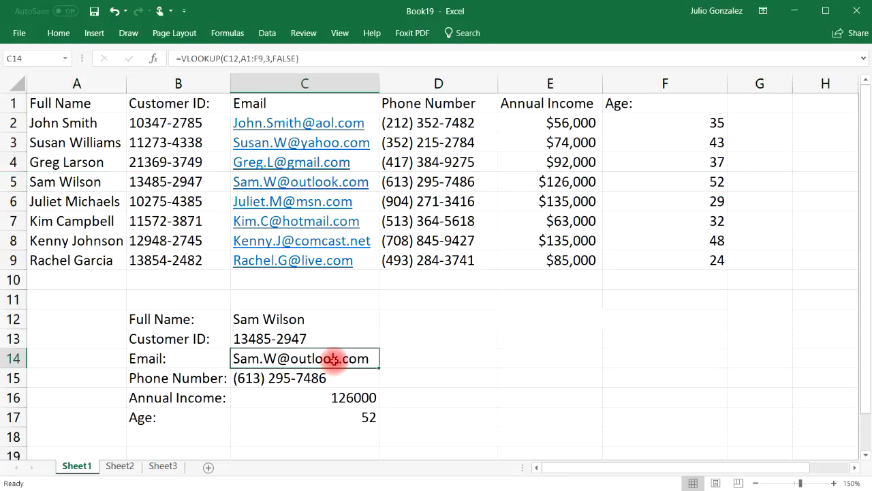
pyautogui.click(400, 187)
pyautogui.click(322, 378)
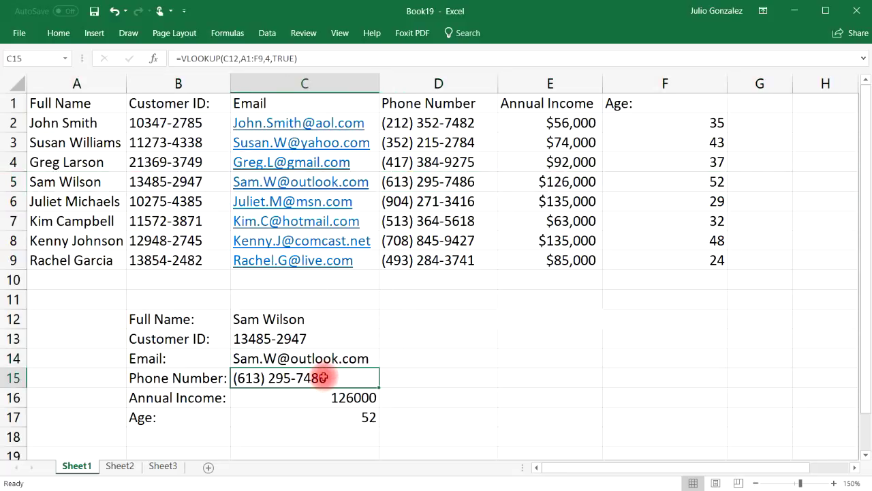
pyautogui.click(344, 395)
pyautogui.click(561, 181)
pyautogui.click(716, 182)
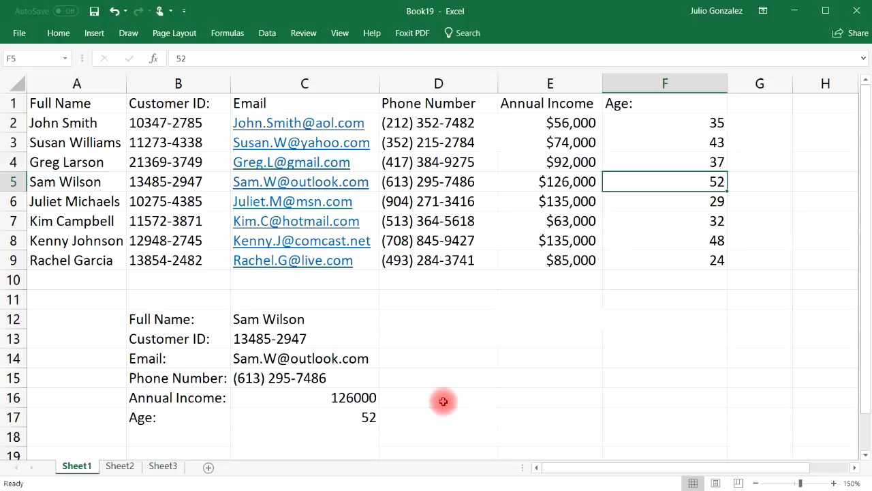
pyautogui.click(366, 416)
pyautogui.click(297, 319)
pyautogui.doubleClick(312, 318)
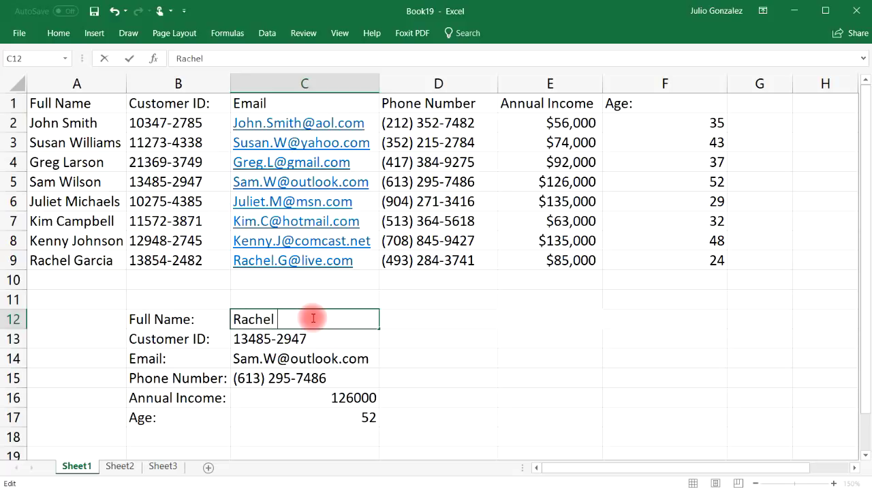
# Change C12 to the row 9 customer's name and compare C15–C17 against row 9
pyautogui.write('a')
pyautogui.press('Return')
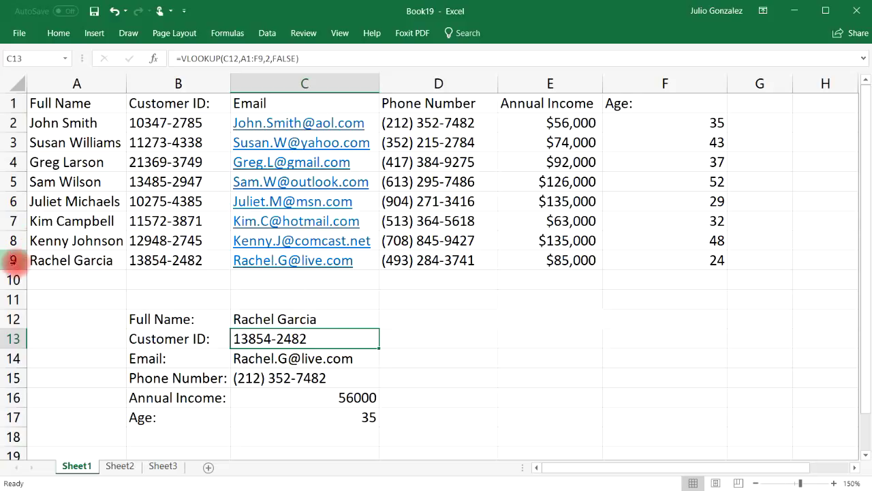
pyautogui.click(13, 260)
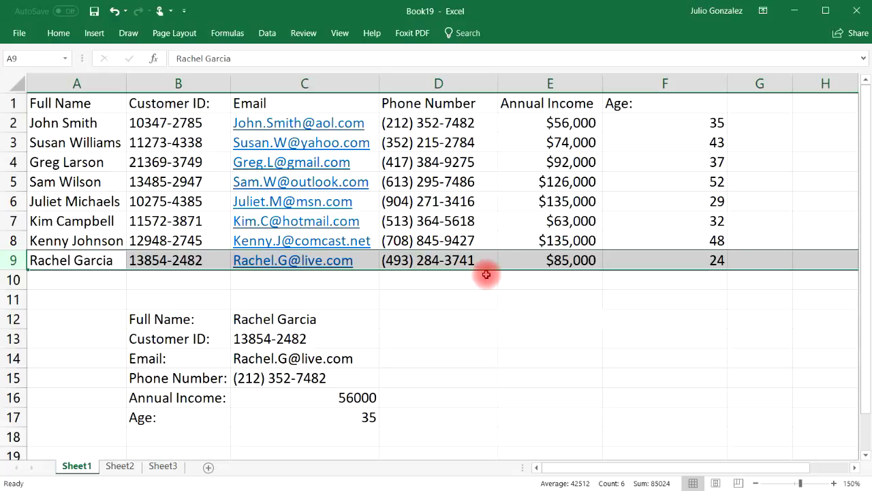
pyautogui.click(338, 384)
pyautogui.click(348, 401)
pyautogui.click(366, 417)
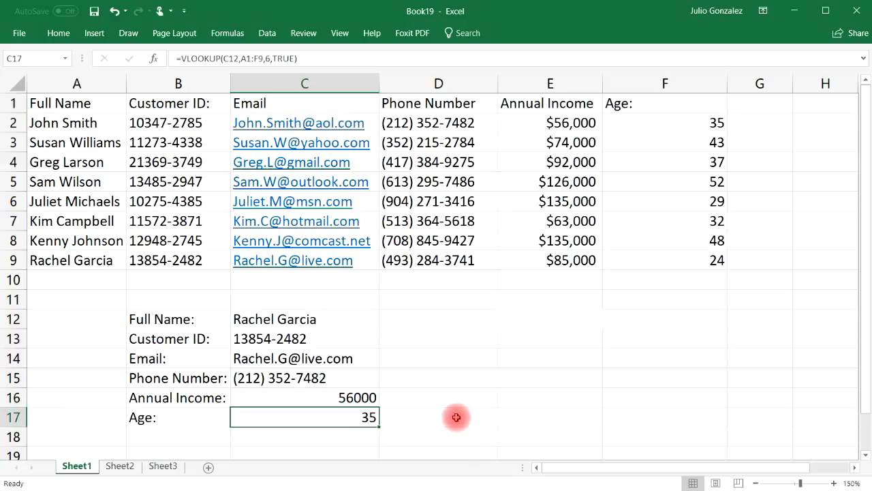
# Change the C15 phone and C16 income VLOOKUPs from TRUE to FALSE for exact matching
pyautogui.doubleClick(317, 378)
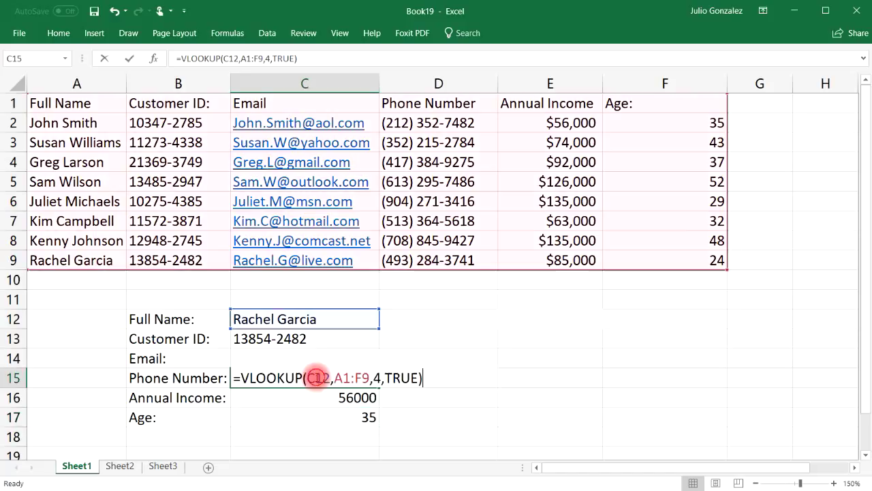
pyautogui.click(418, 378)
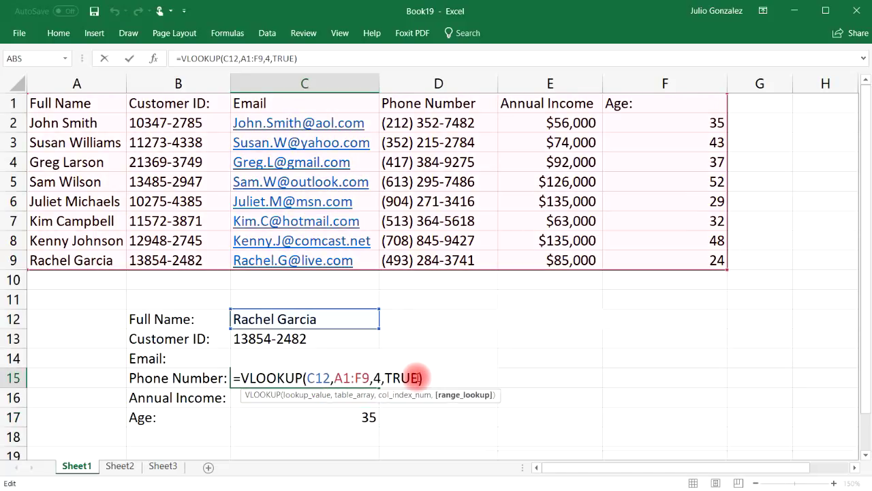
pyautogui.press('BackSpace')
pyautogui.press('BackSpace')
pyautogui.press('BackSpace')
pyautogui.press('BackSpace')
pyautogui.write('fals')
pyautogui.press('Return')
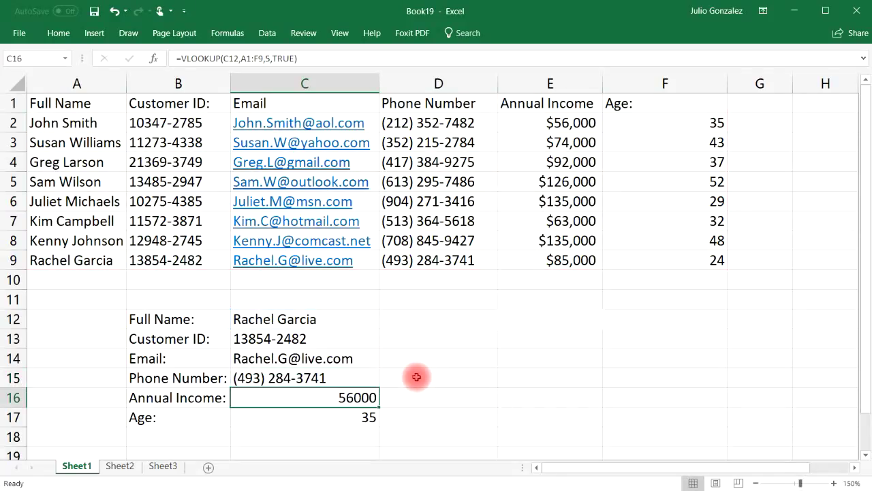
pyautogui.doubleClick(362, 398)
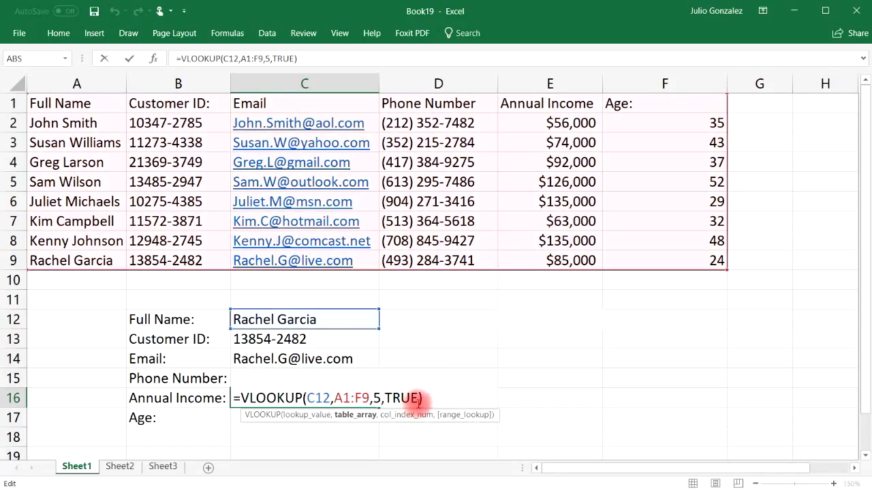
pyautogui.press('BackSpace')
pyautogui.press('BackSpace')
pyautogui.press('BackSpace')
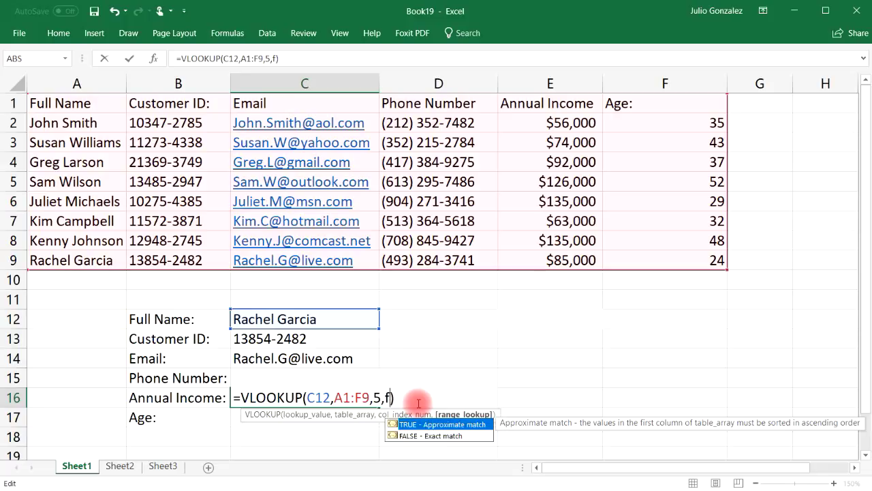
pyautogui.write('e')
pyautogui.press('Return')
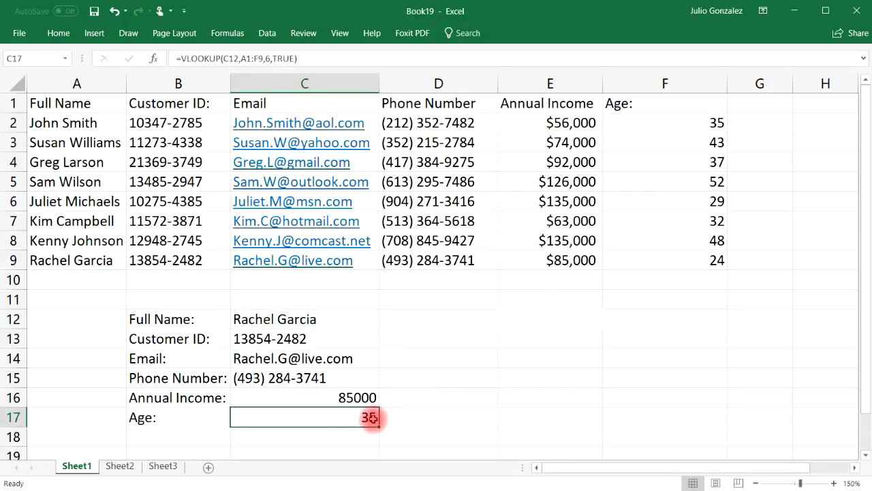
# Change the C17 age VLOOKUP's last argument from TRUE to FALSE
pyautogui.doubleClick(373, 416)
pyautogui.click(416, 416)
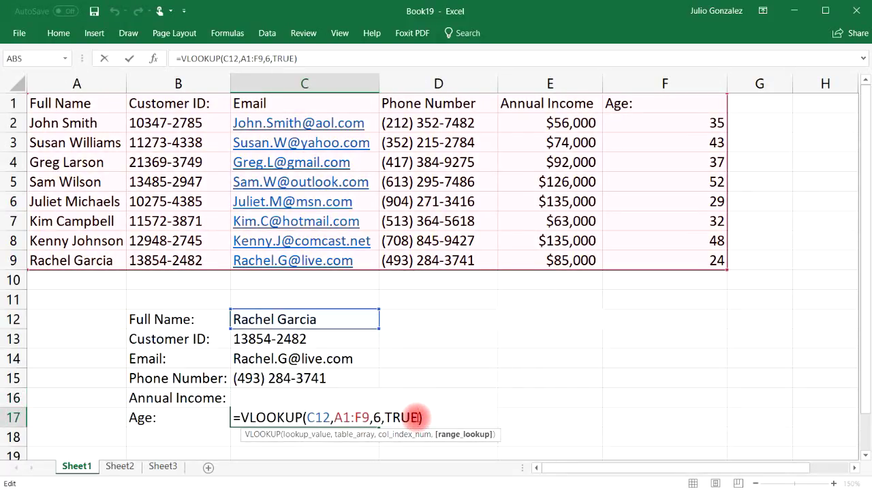
pyautogui.press('BackSpace')
pyautogui.press('BackSpace')
pyautogui.press('BackSpace')
pyautogui.write('fals')
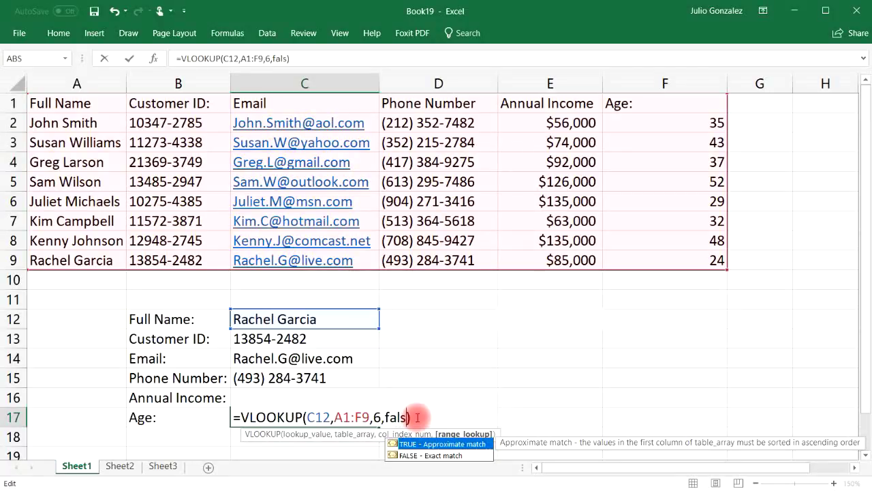
pyautogui.write('e')
pyautogui.press('Return')
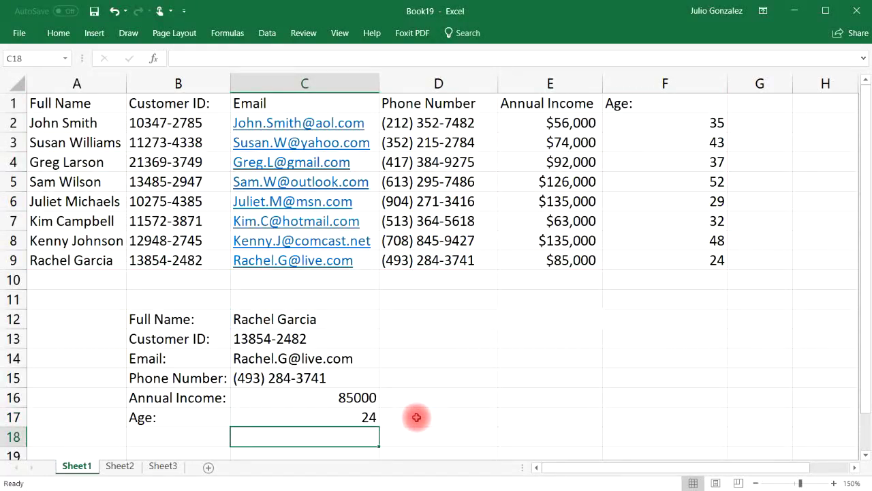
pyautogui.click(311, 318)
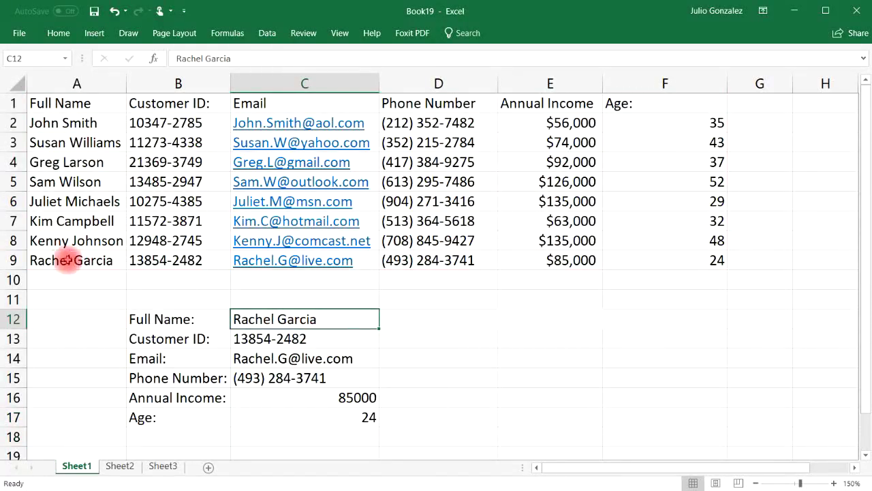
pyautogui.click(13, 260)
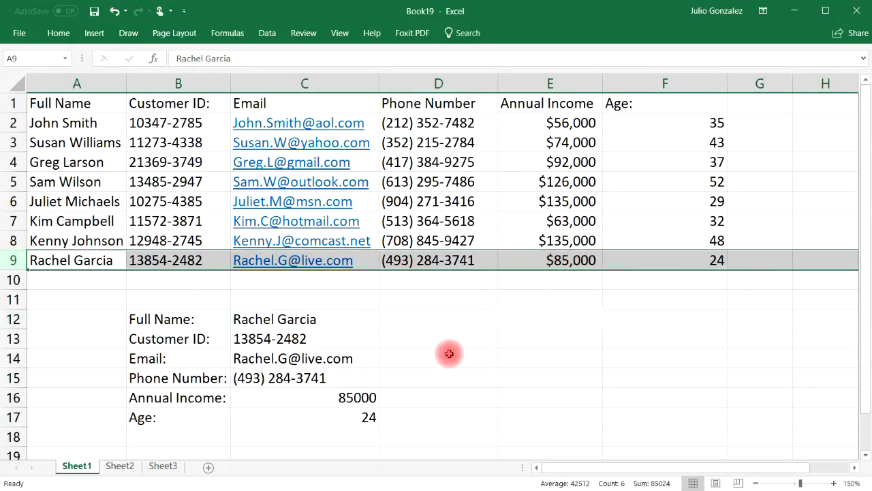
pyautogui.doubleClick(320, 320)
pyautogui.moveTo(322, 320); pyautogui.dragTo(234, 320)
pyautogui.press('BackSpace')
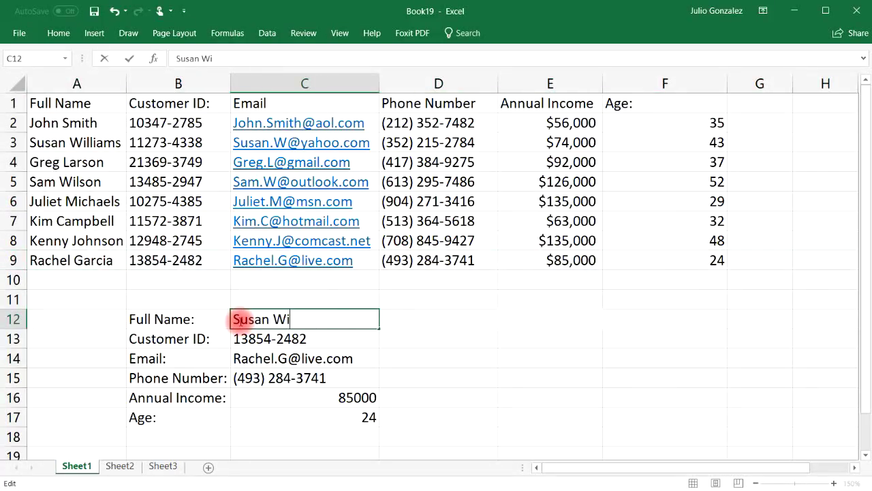
pyautogui.press('Return')
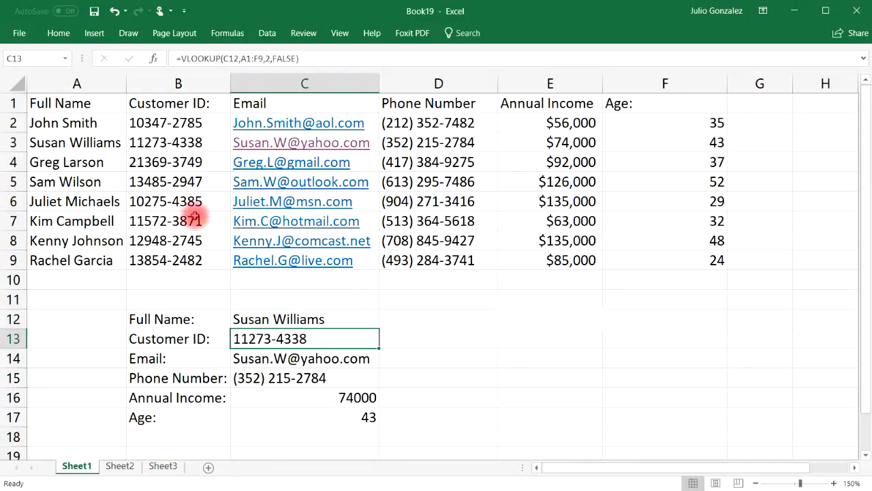
pyautogui.click(171, 142)
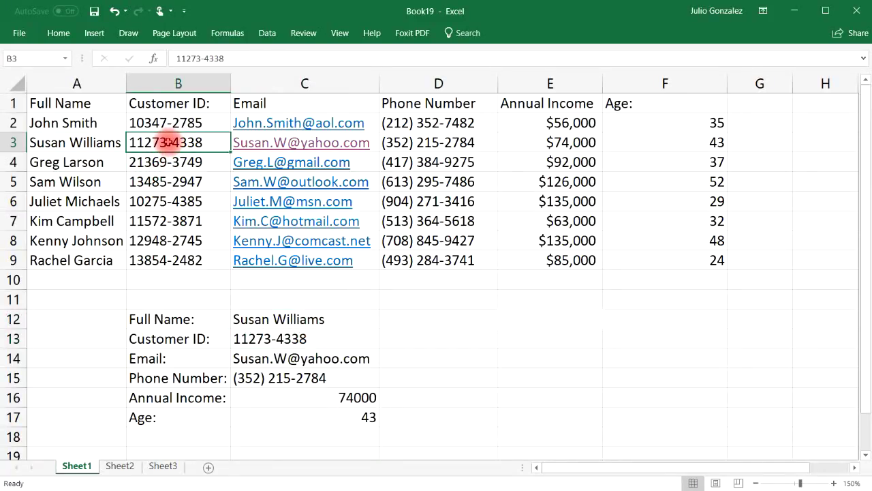
pyautogui.click(322, 145)
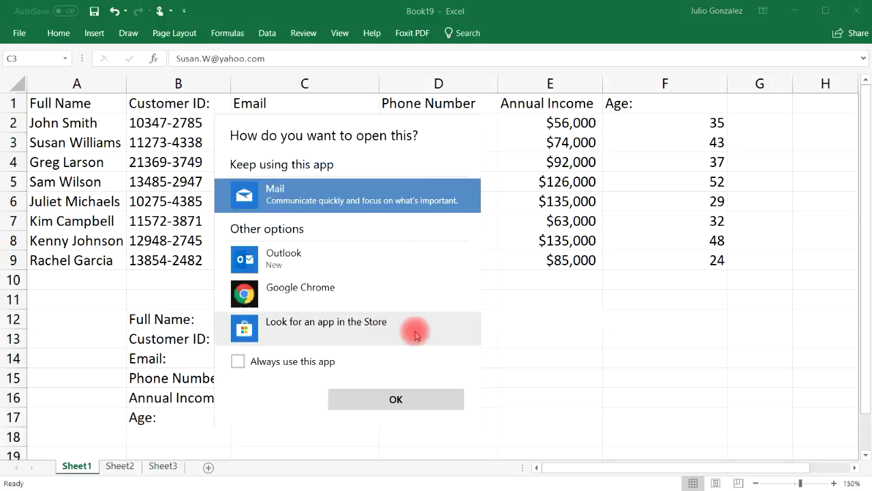
pyautogui.click(571, 320)
pyautogui.click(318, 358)
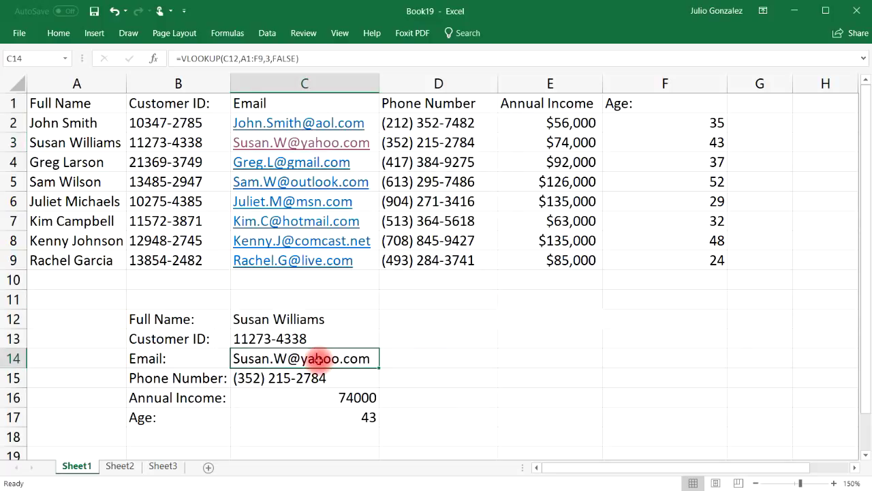
pyautogui.click(430, 145)
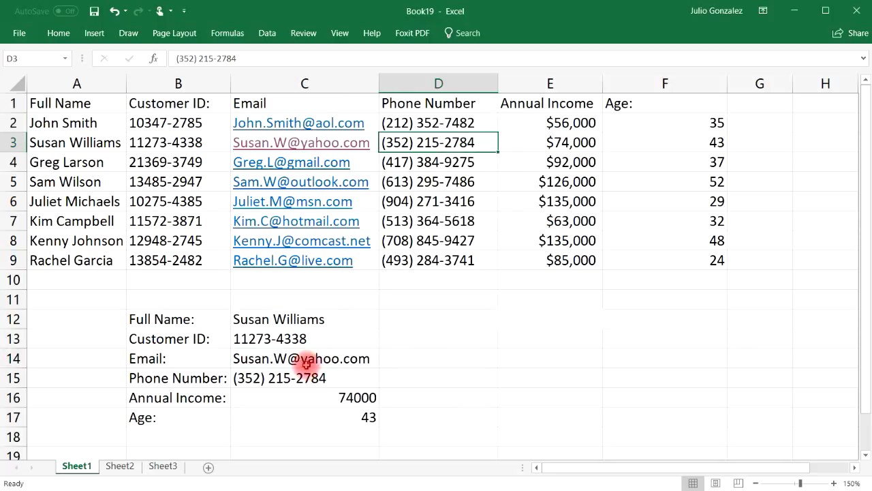
pyautogui.click(304, 378)
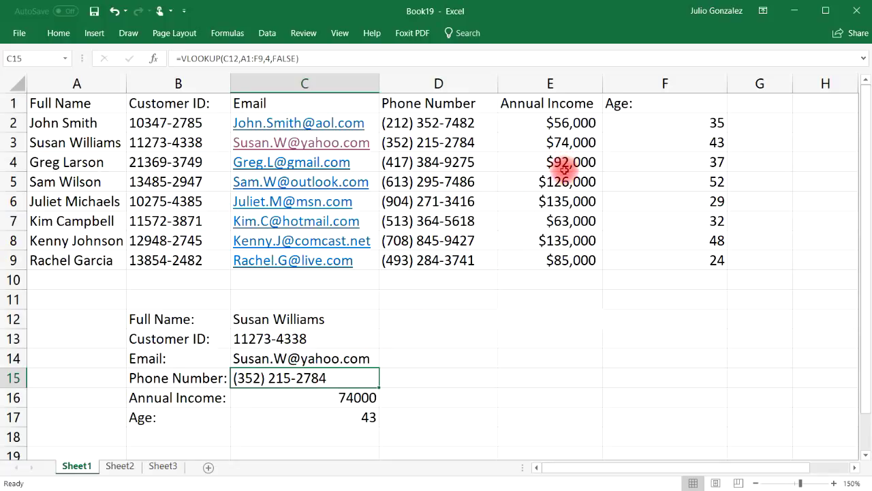
pyautogui.click(561, 144)
pyautogui.click(364, 402)
pyautogui.click(366, 417)
pyautogui.click(701, 143)
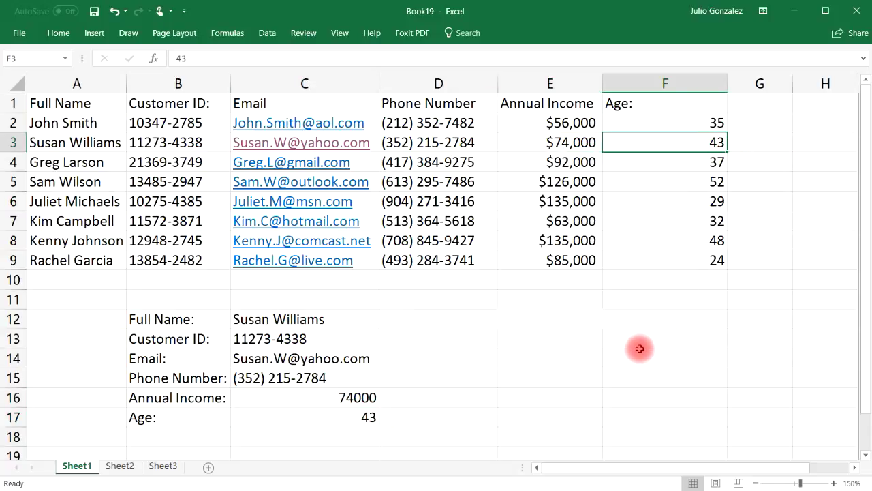
pyautogui.click(344, 318)
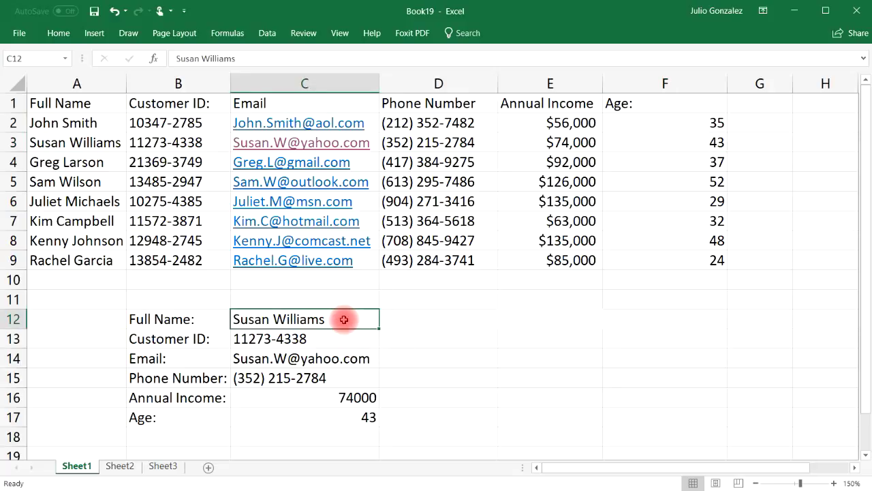
# Add List data validation to C12 with source =$A$2:$A$9, the customer names
pyautogui.click(267, 33)
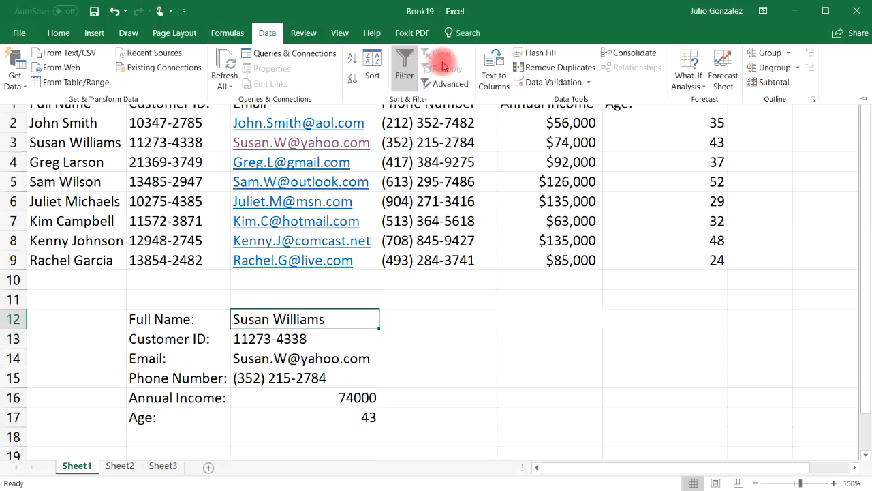
pyautogui.click(548, 82)
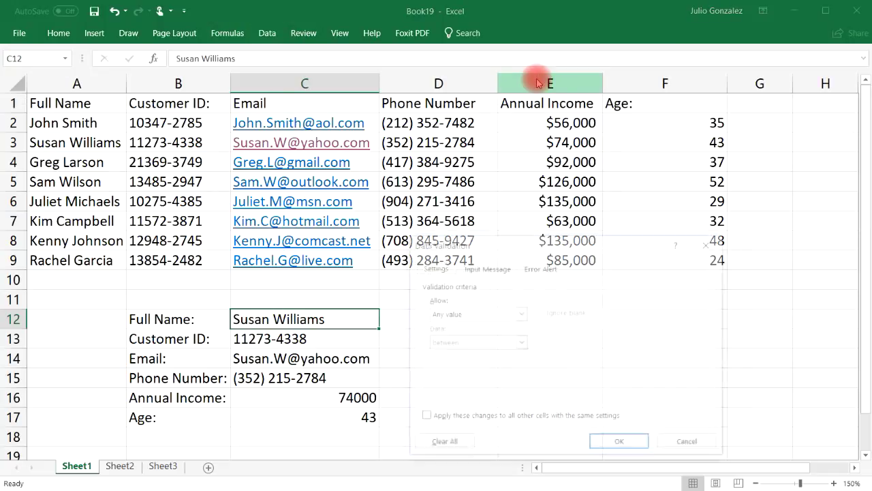
pyautogui.click(521, 313)
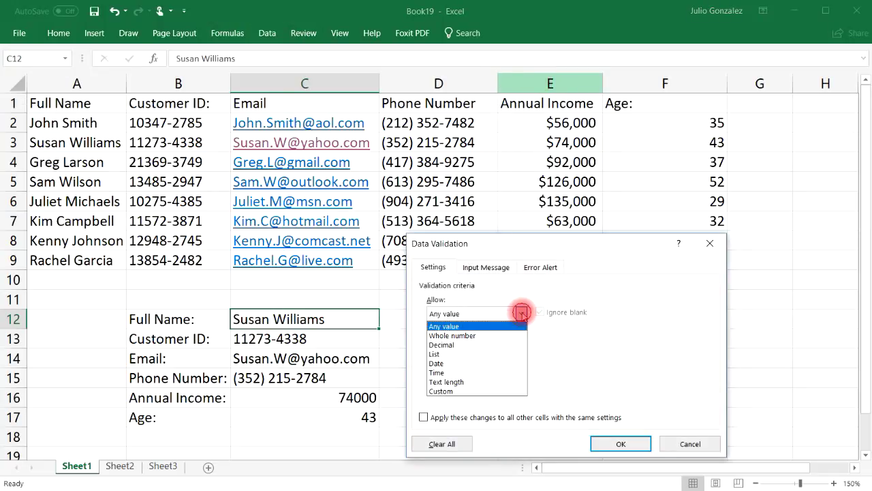
pyautogui.click(481, 353)
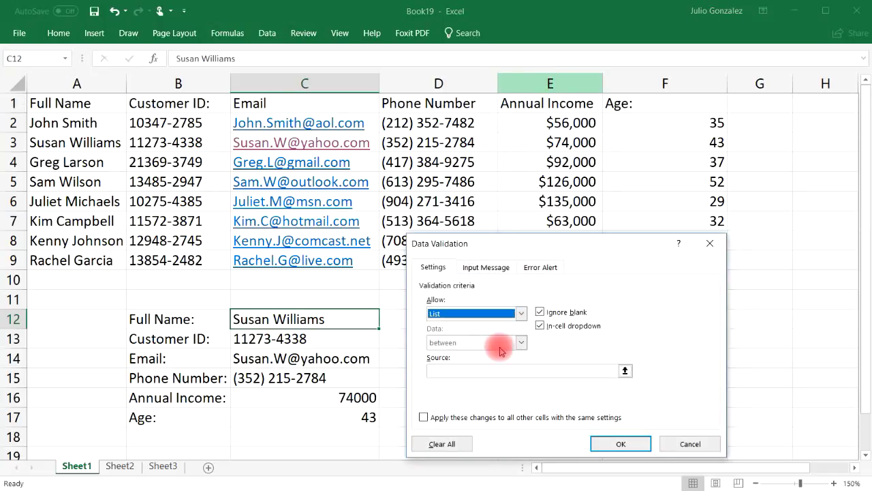
pyautogui.click(625, 369)
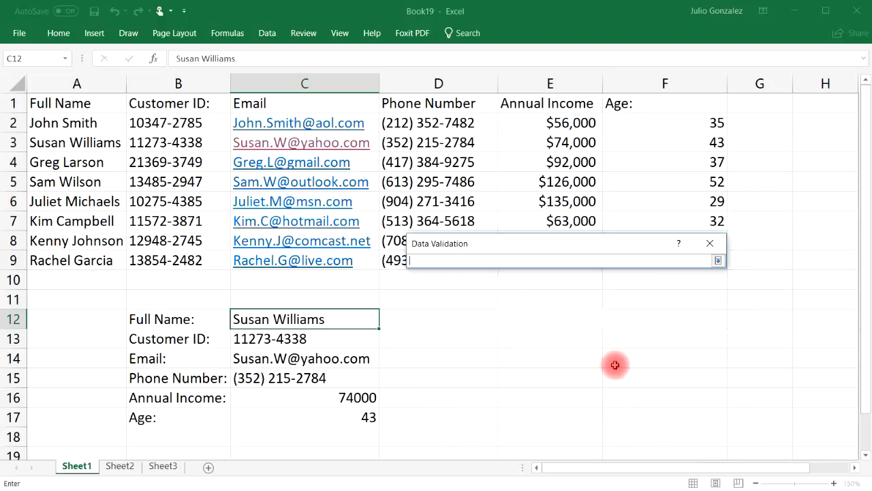
pyautogui.moveTo(80, 127); pyautogui.dragTo(68, 261)
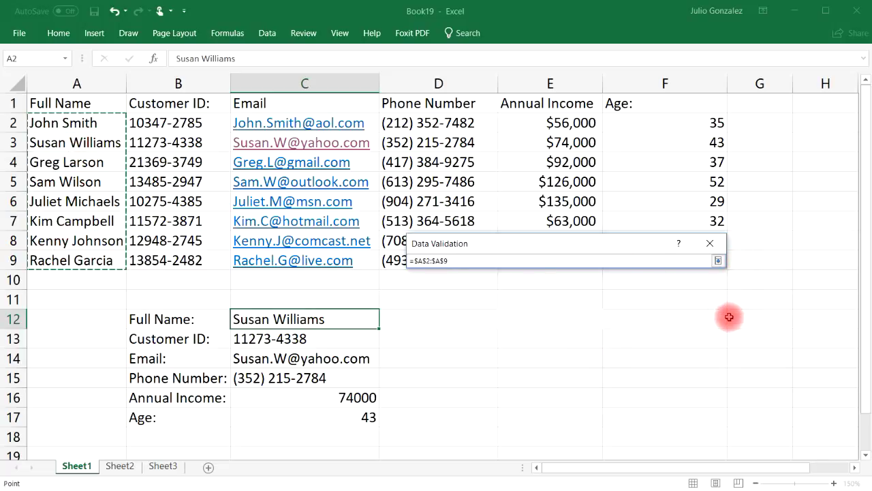
pyautogui.press('Return')
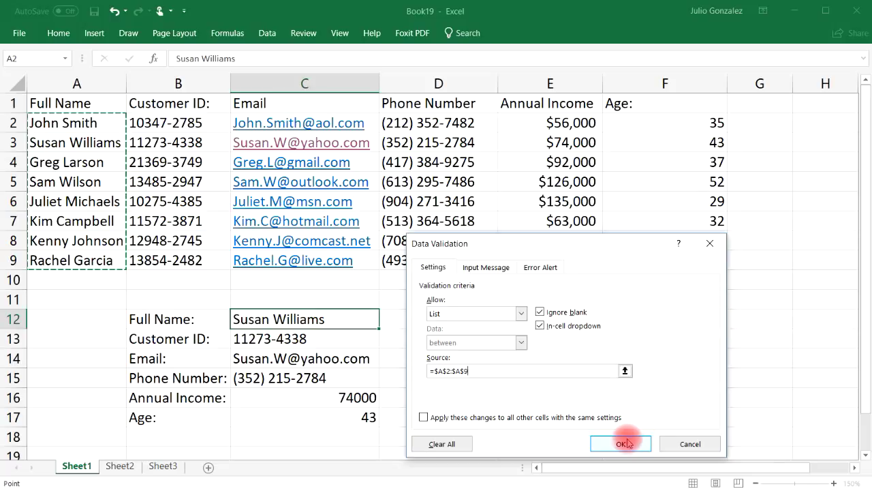
pyautogui.click(620, 442)
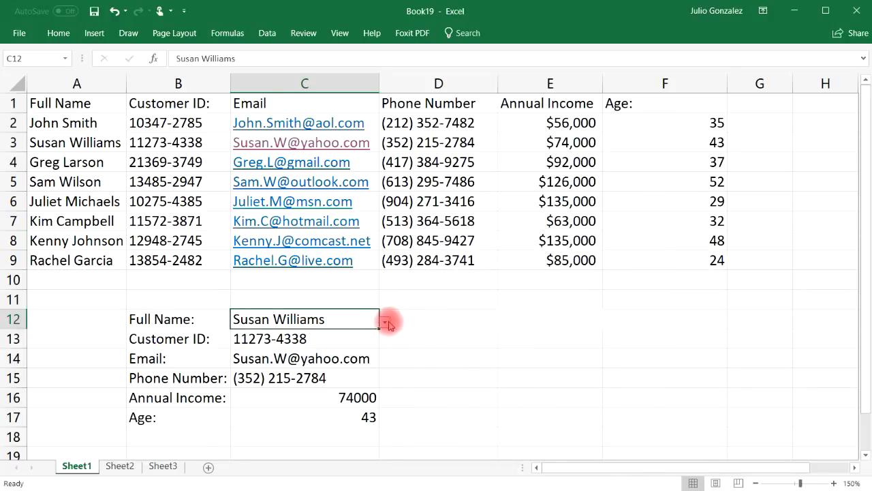
# Pick the row 7 customer from C12's dropdown and check the looked-up ID, email, phone, income and age against the table
pyautogui.click(386, 322)
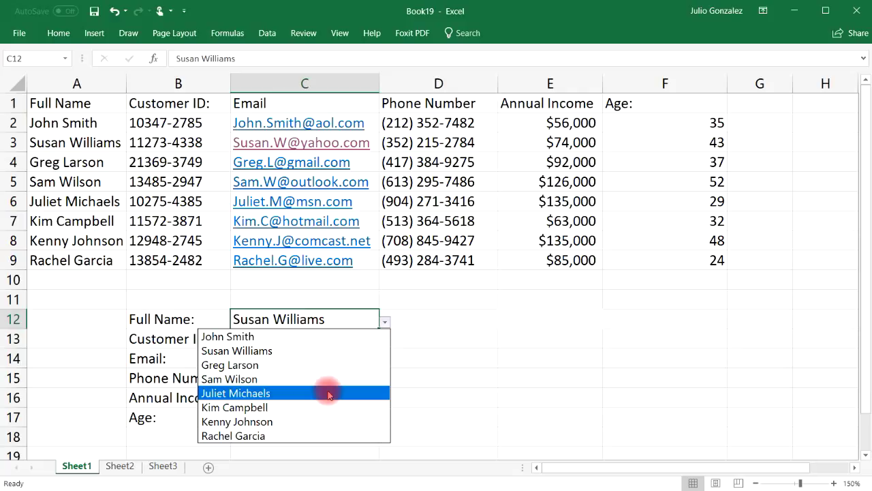
pyautogui.click(319, 406)
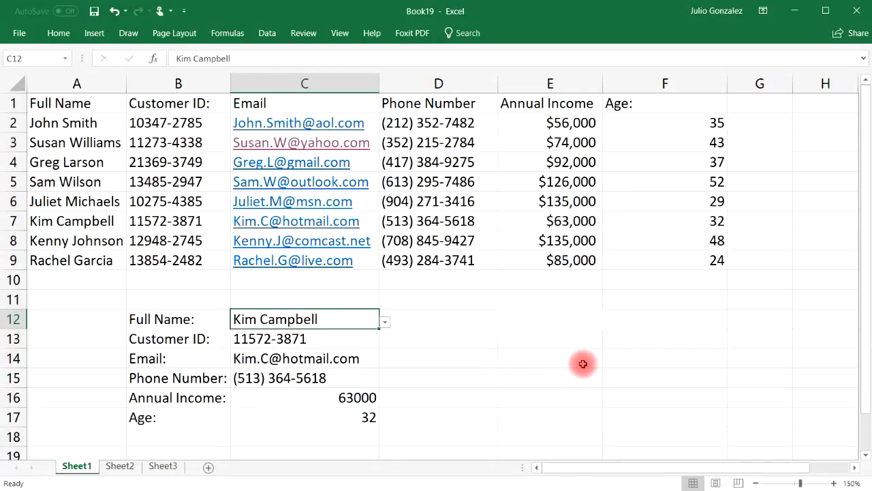
pyautogui.click(179, 221)
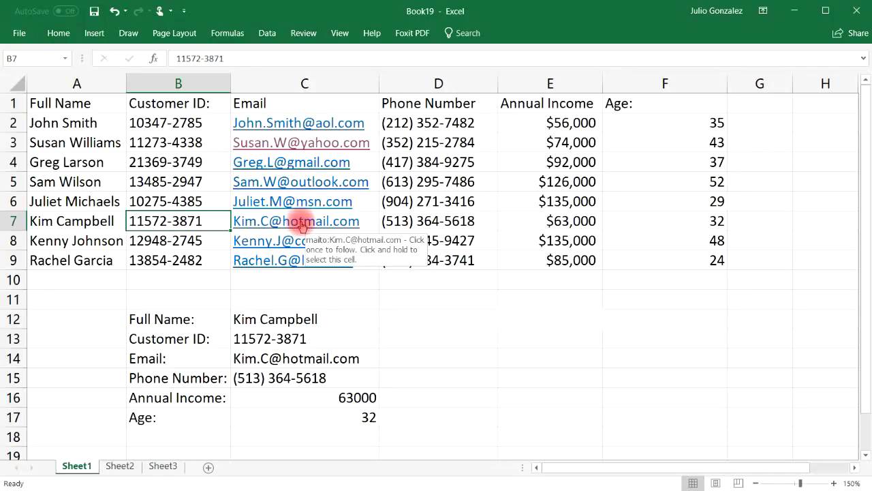
pyautogui.click(302, 358)
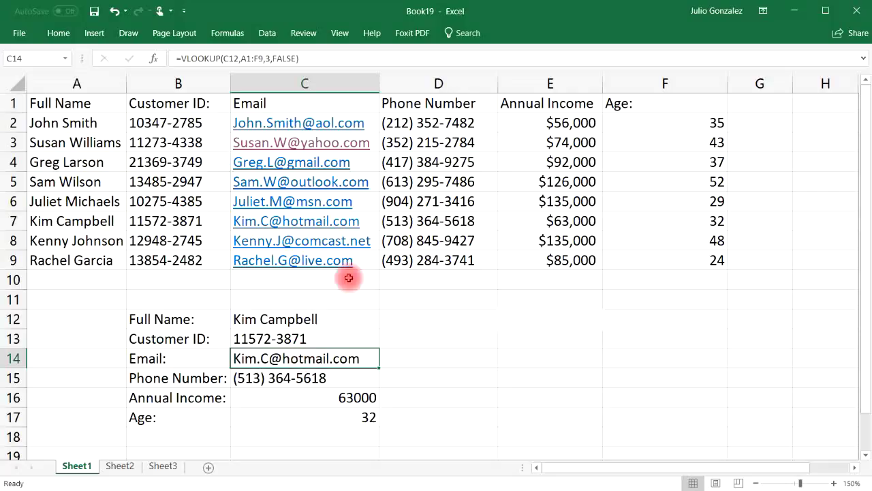
pyautogui.click(444, 218)
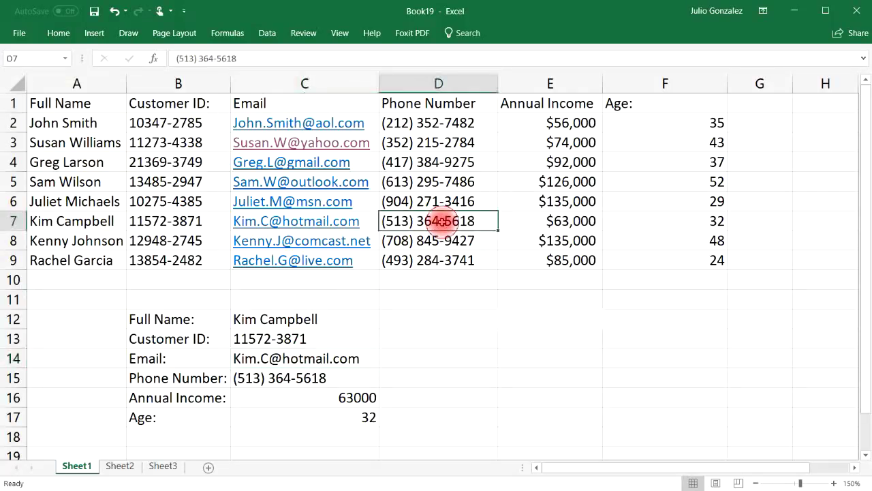
pyautogui.click(310, 373)
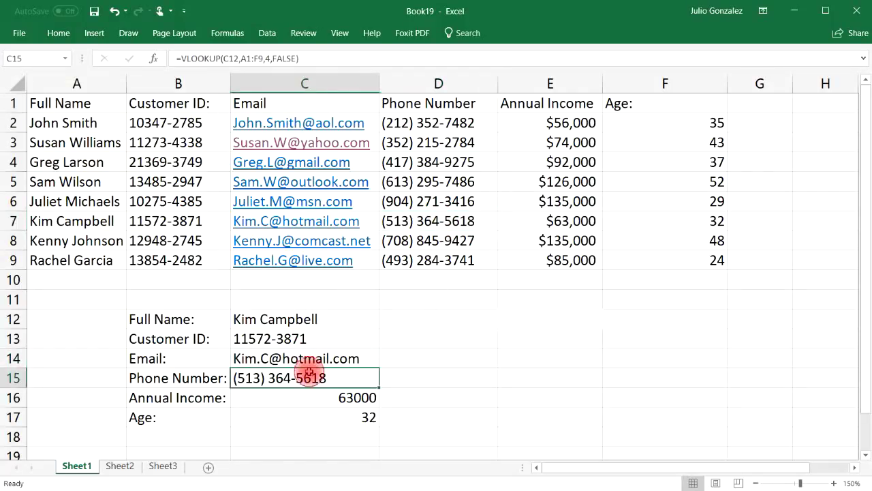
pyautogui.click(579, 222)
pyautogui.click(688, 221)
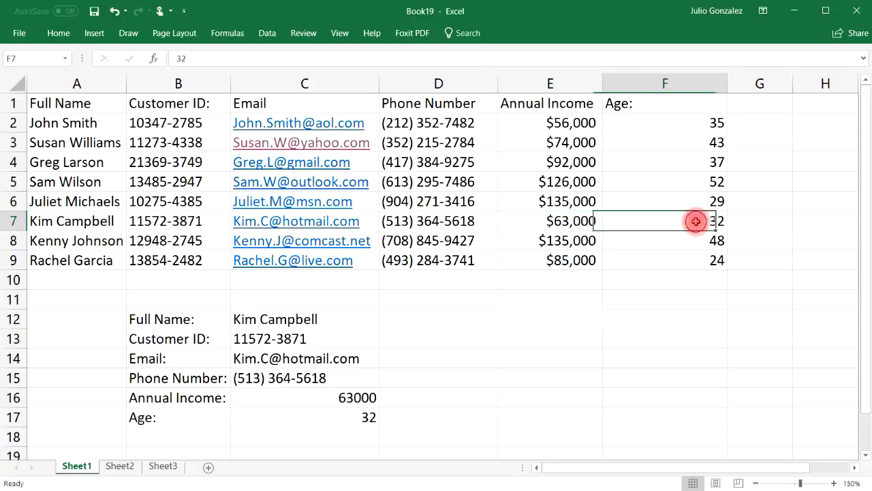
# Choose the row 8 customer from the Full Name dropdown
pyautogui.click(323, 320)
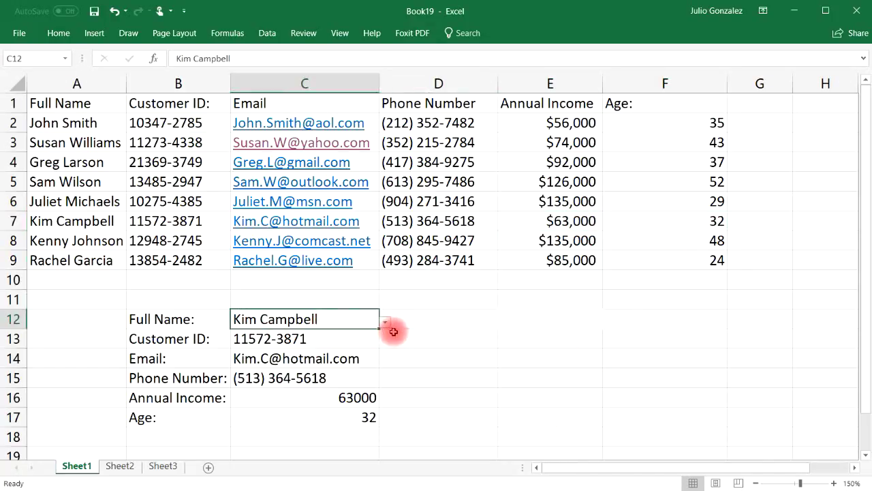
pyautogui.click(385, 324)
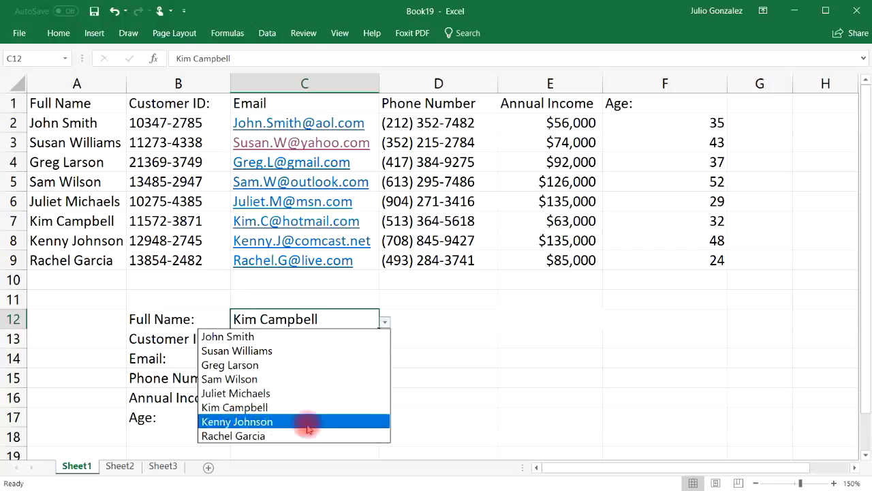
pyautogui.click(245, 421)
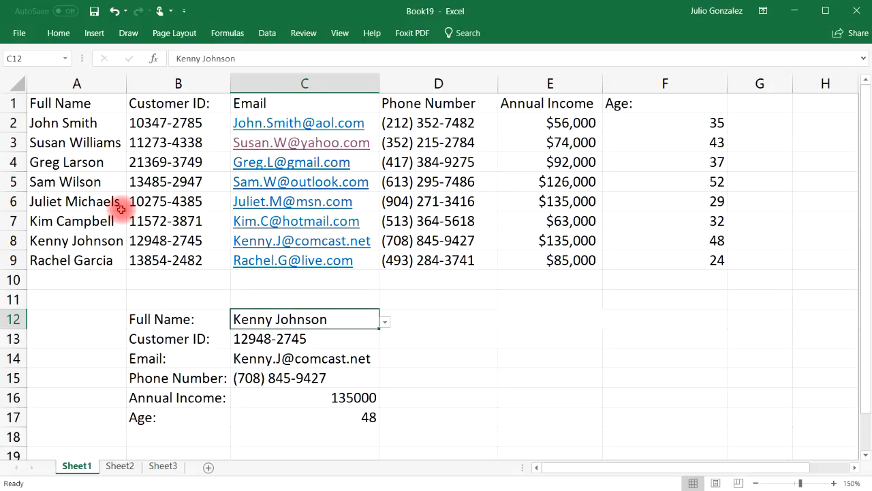
pyautogui.click(385, 320)
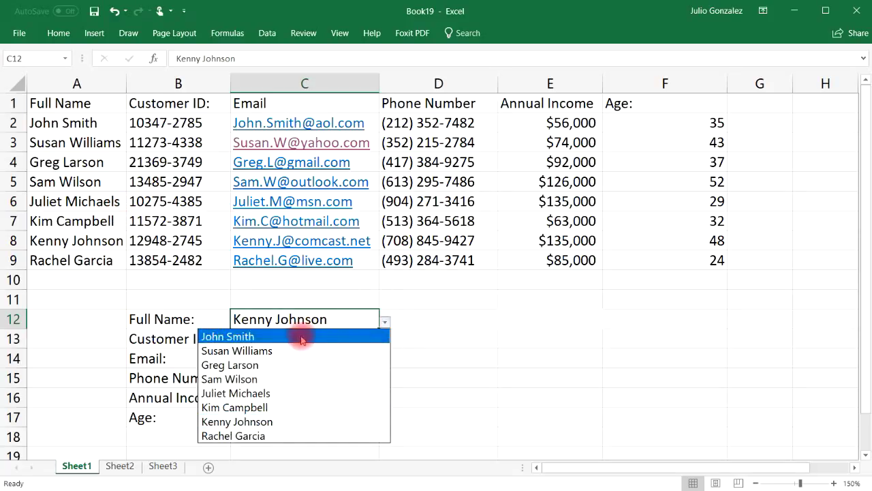
pyautogui.click(341, 318)
# Replace the name in C12 with the row 4 customer's full name to refresh the lookups
pyautogui.doubleClick(329, 319)
pyautogui.moveTo(328, 318); pyautogui.dragTo(242, 319)
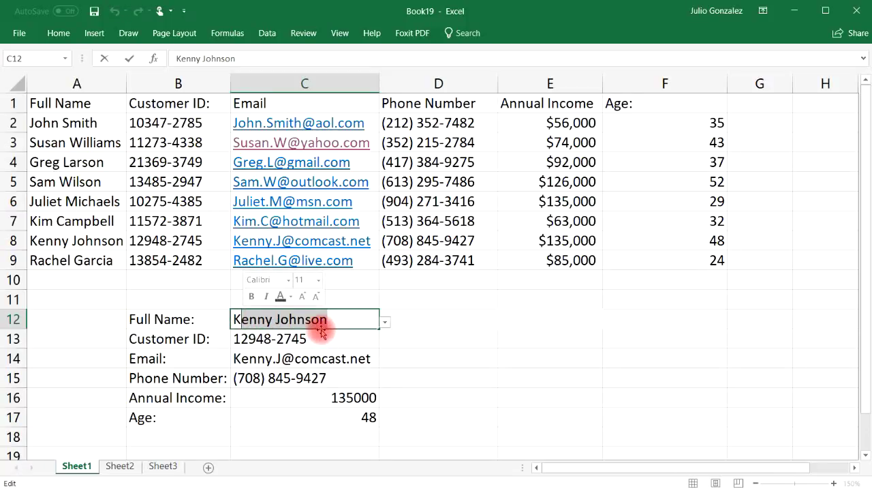
pyautogui.press('BackSpace')
pyautogui.press('BackSpace')
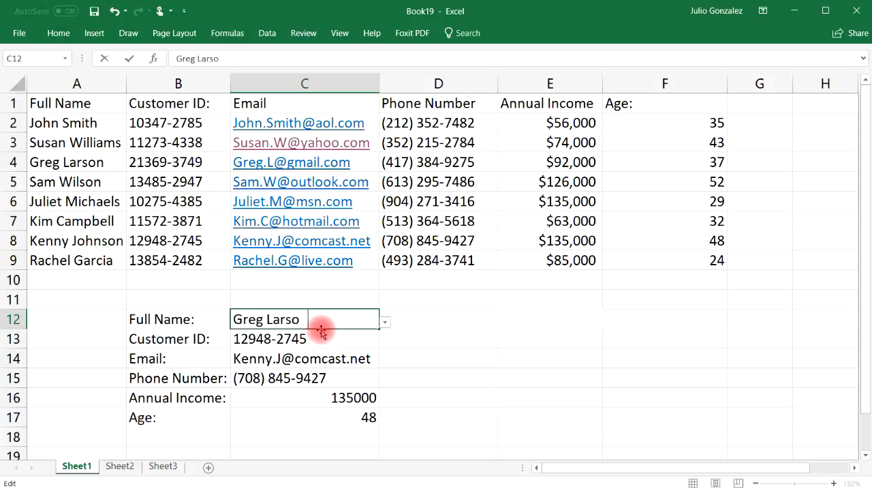
pyautogui.press('Return')
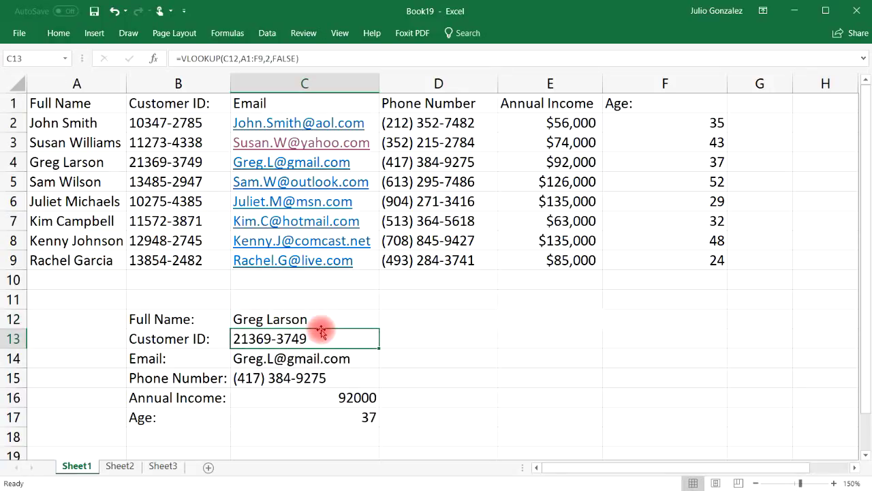